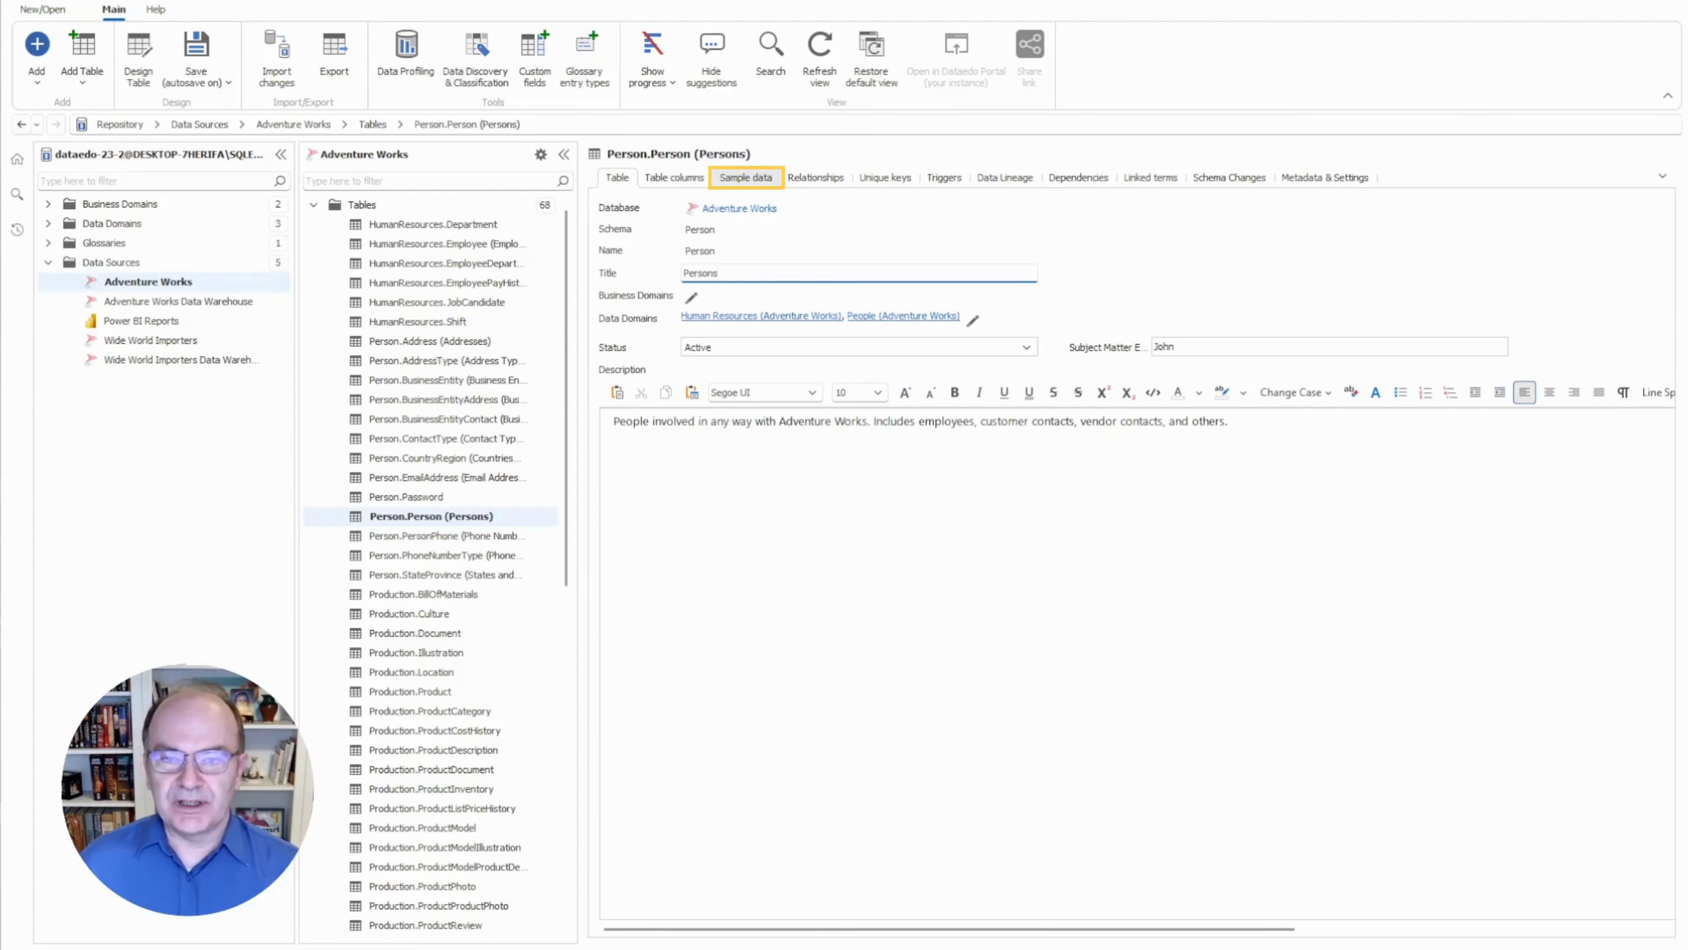
Preview and refresh sample rows of Person.Person, then switch to the HumanResources.Employee table.
left_click(745, 178)
left_click(1131, 562)
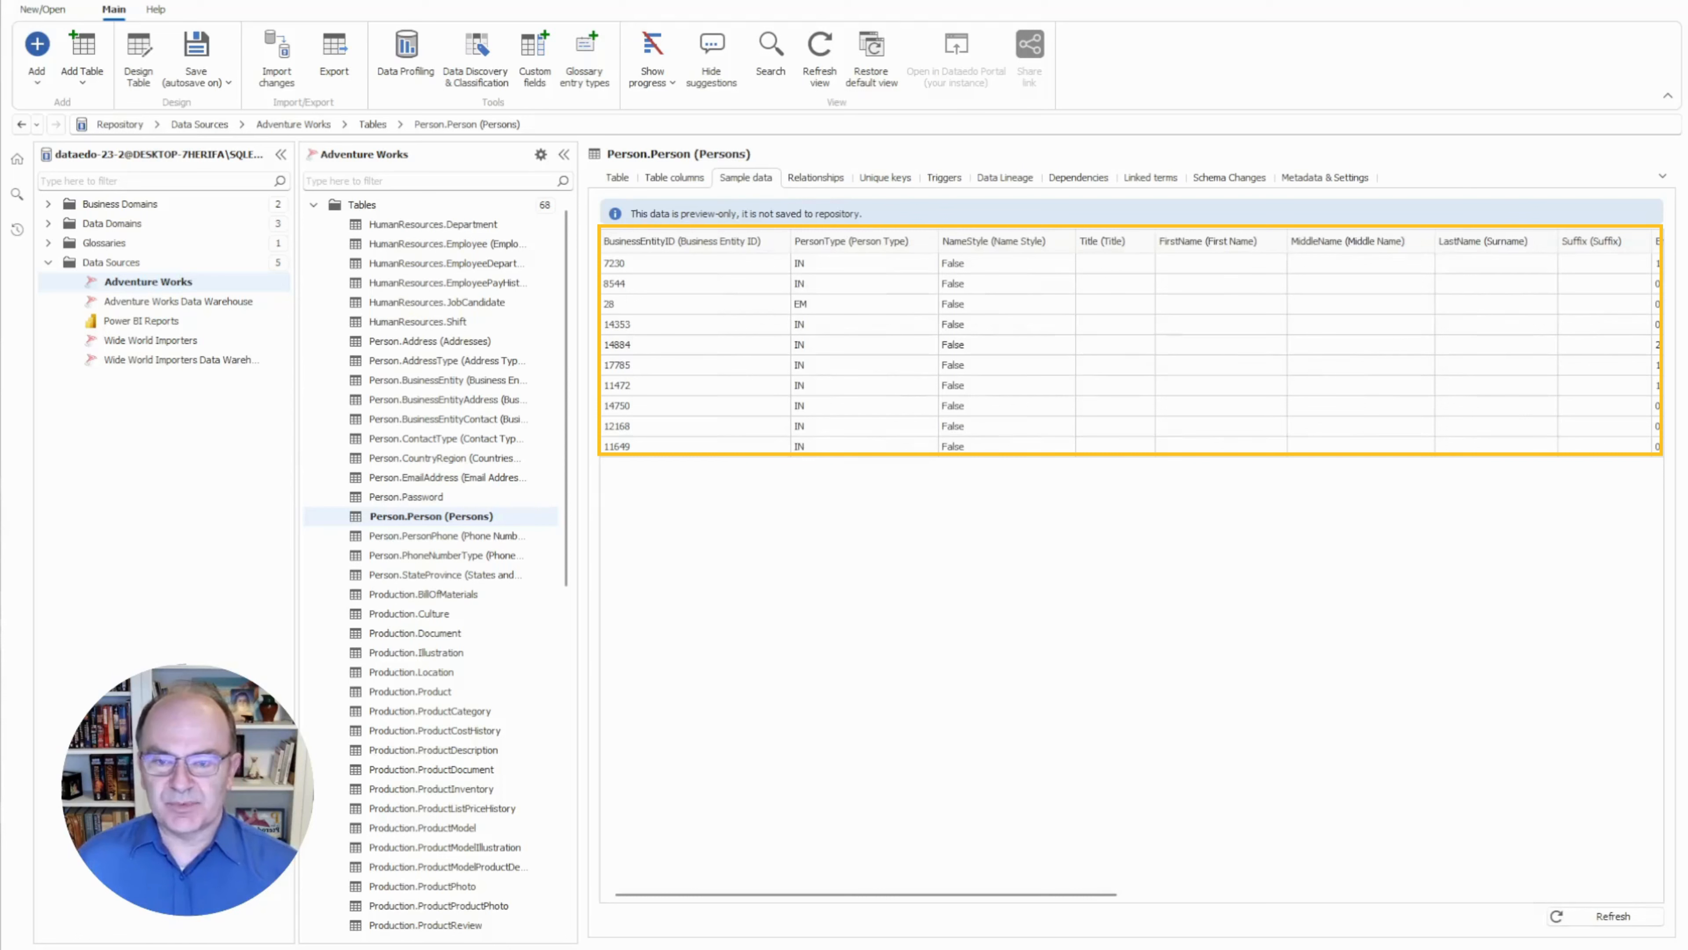
left_click(1609, 917)
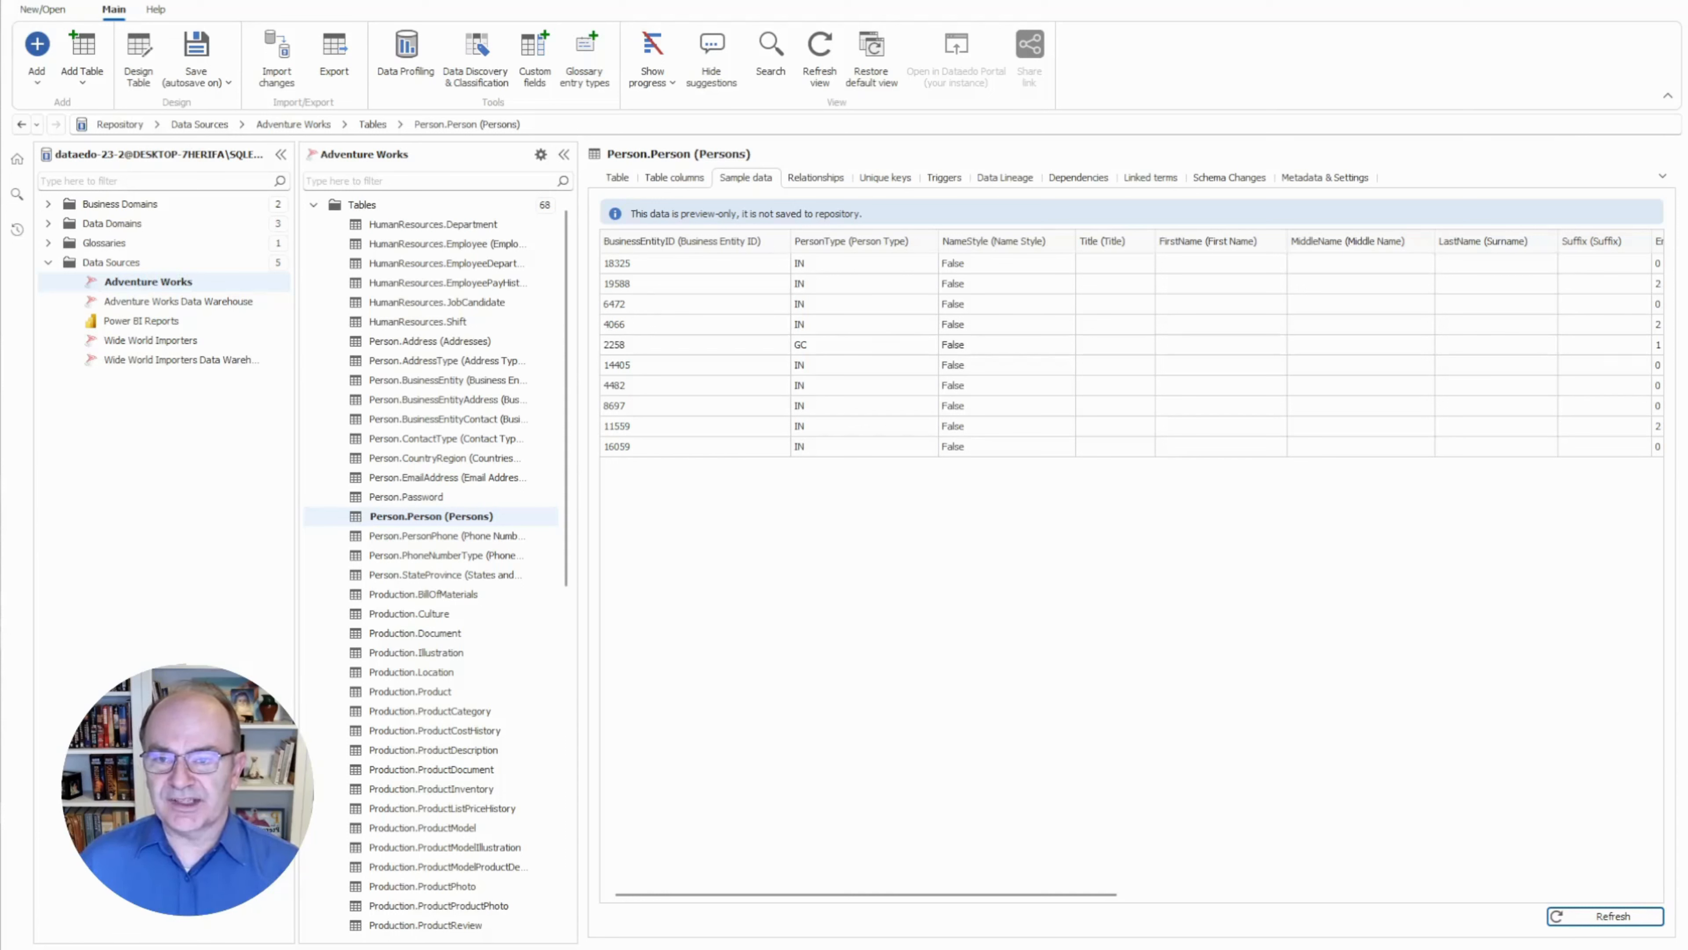
left_click(447, 244)
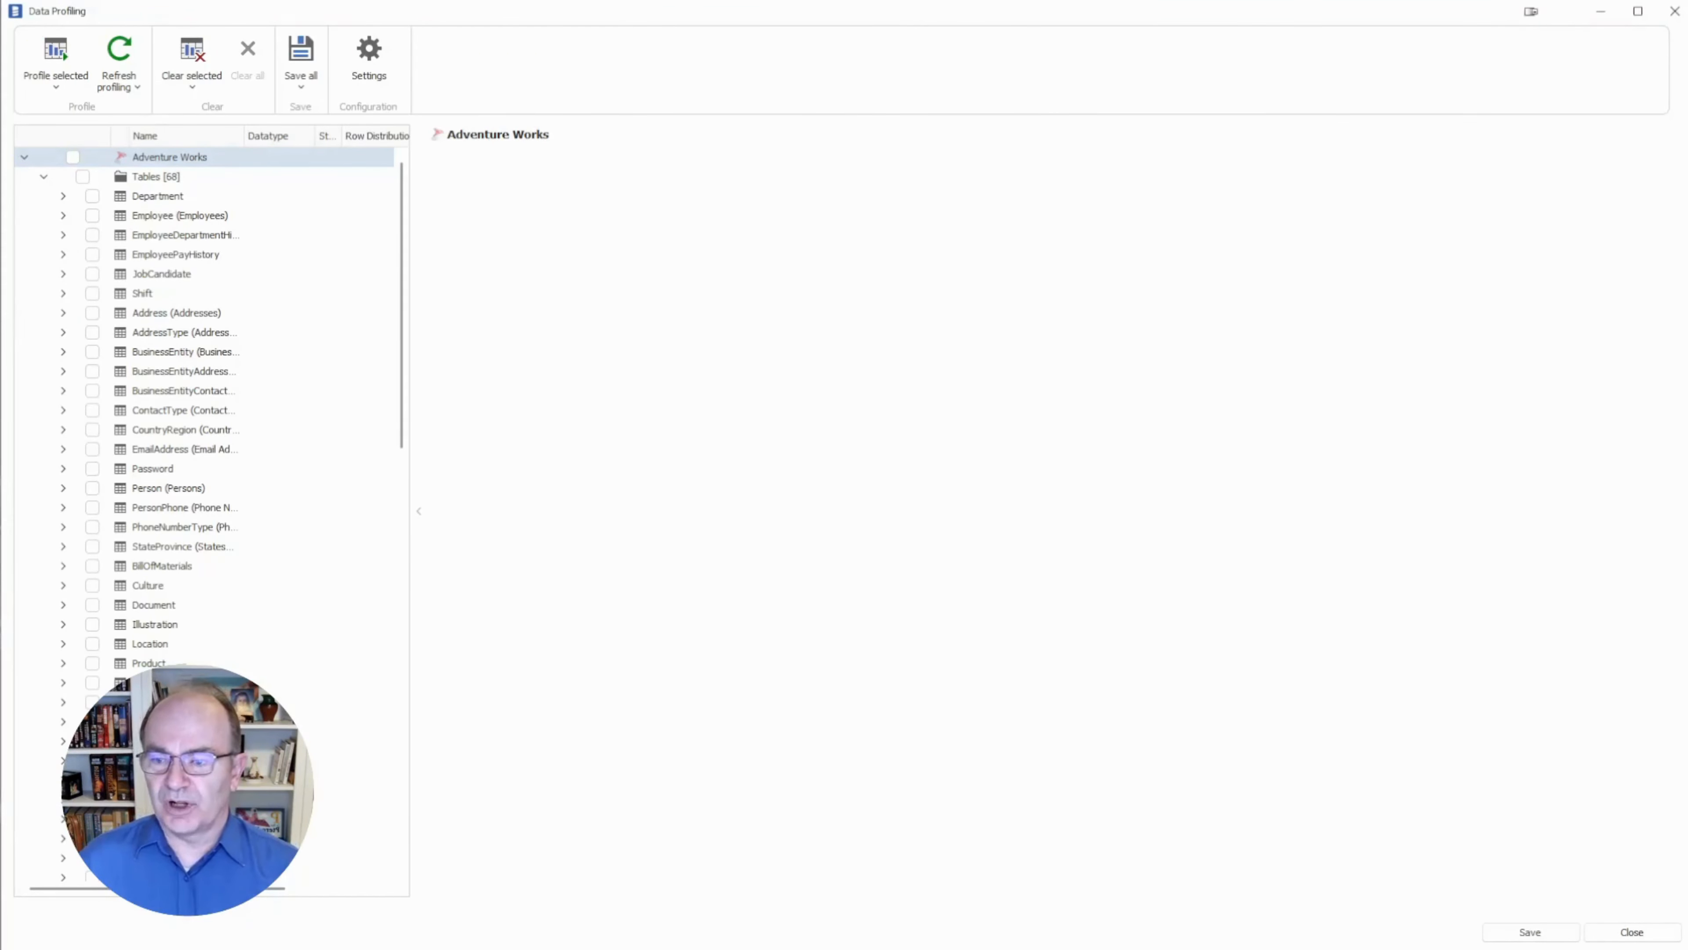
Scroll through the Adventure Works list of 68 tables and 20 views and back to the top.
scroll(206, 512, "down", 20)
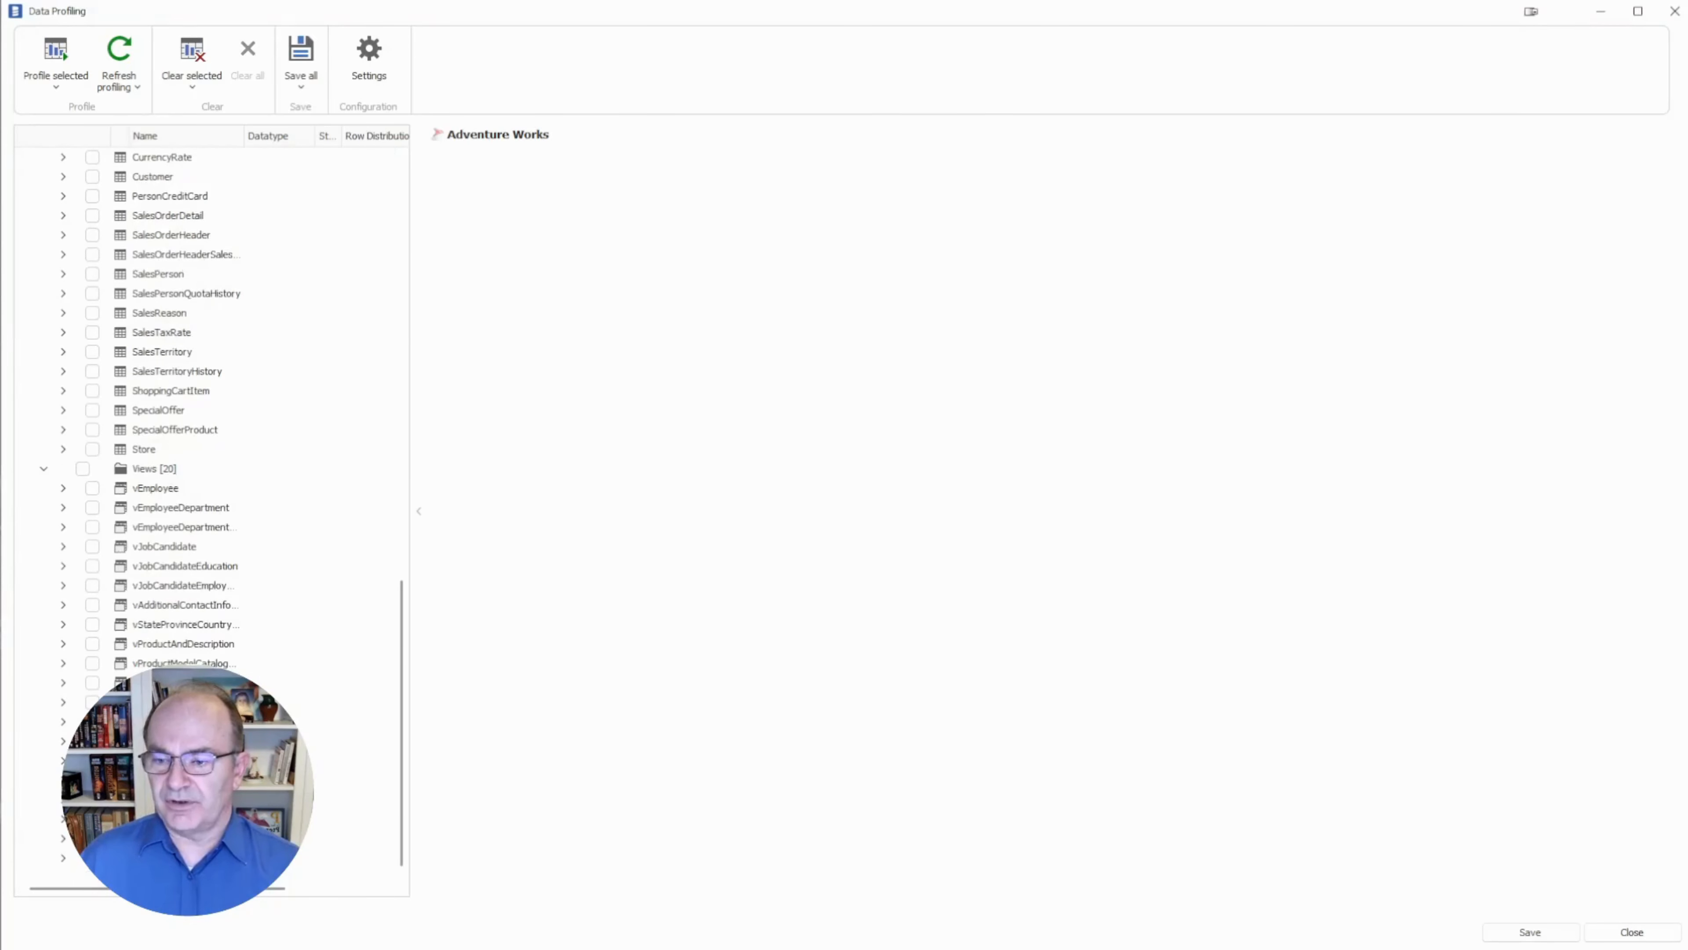
scroll(206, 512, "up", 20)
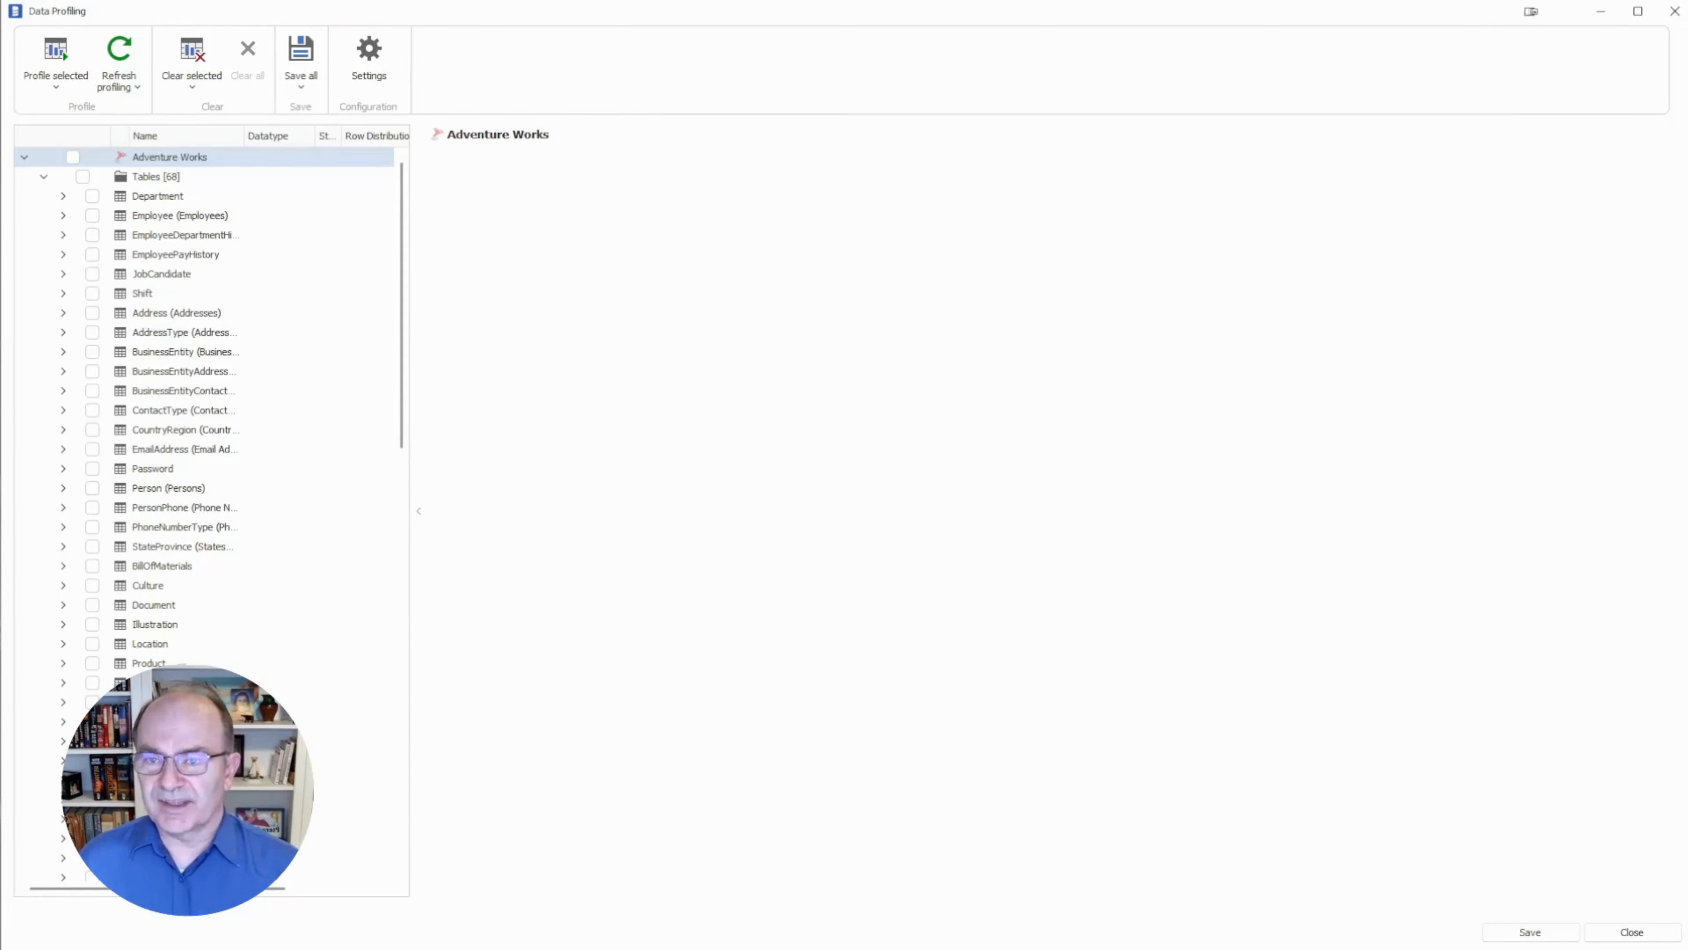
Open profiling Settings and toggle Running profiling and Saving profiling results off, then back on.
left_click(369, 62)
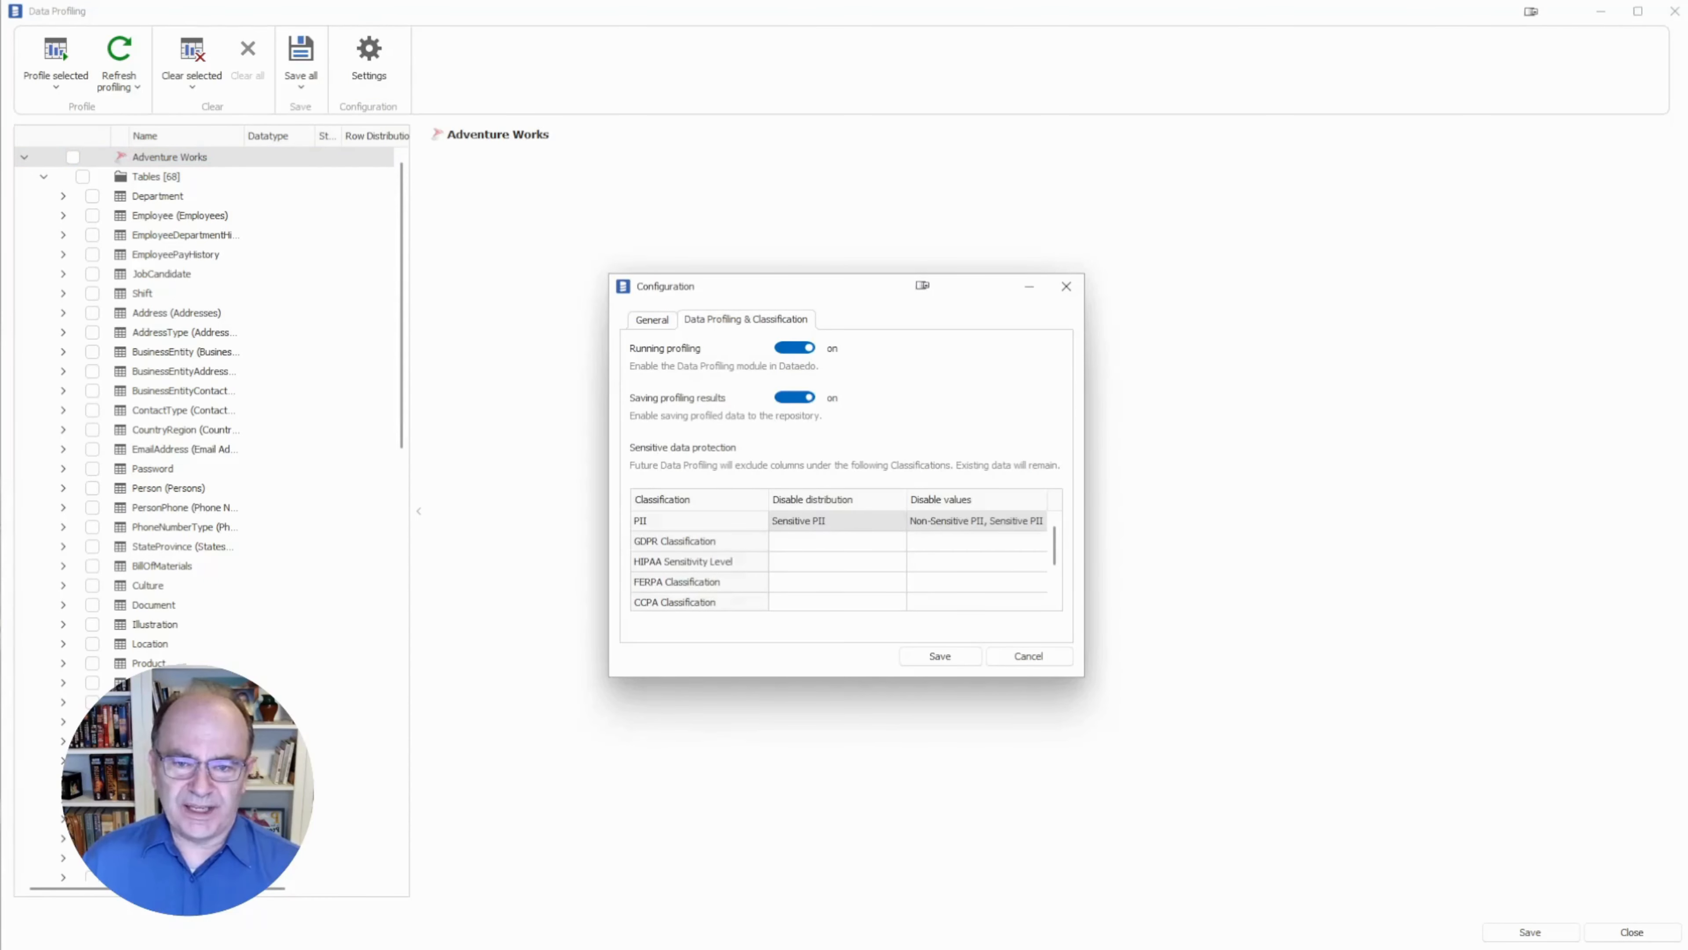
left_click(795, 348)
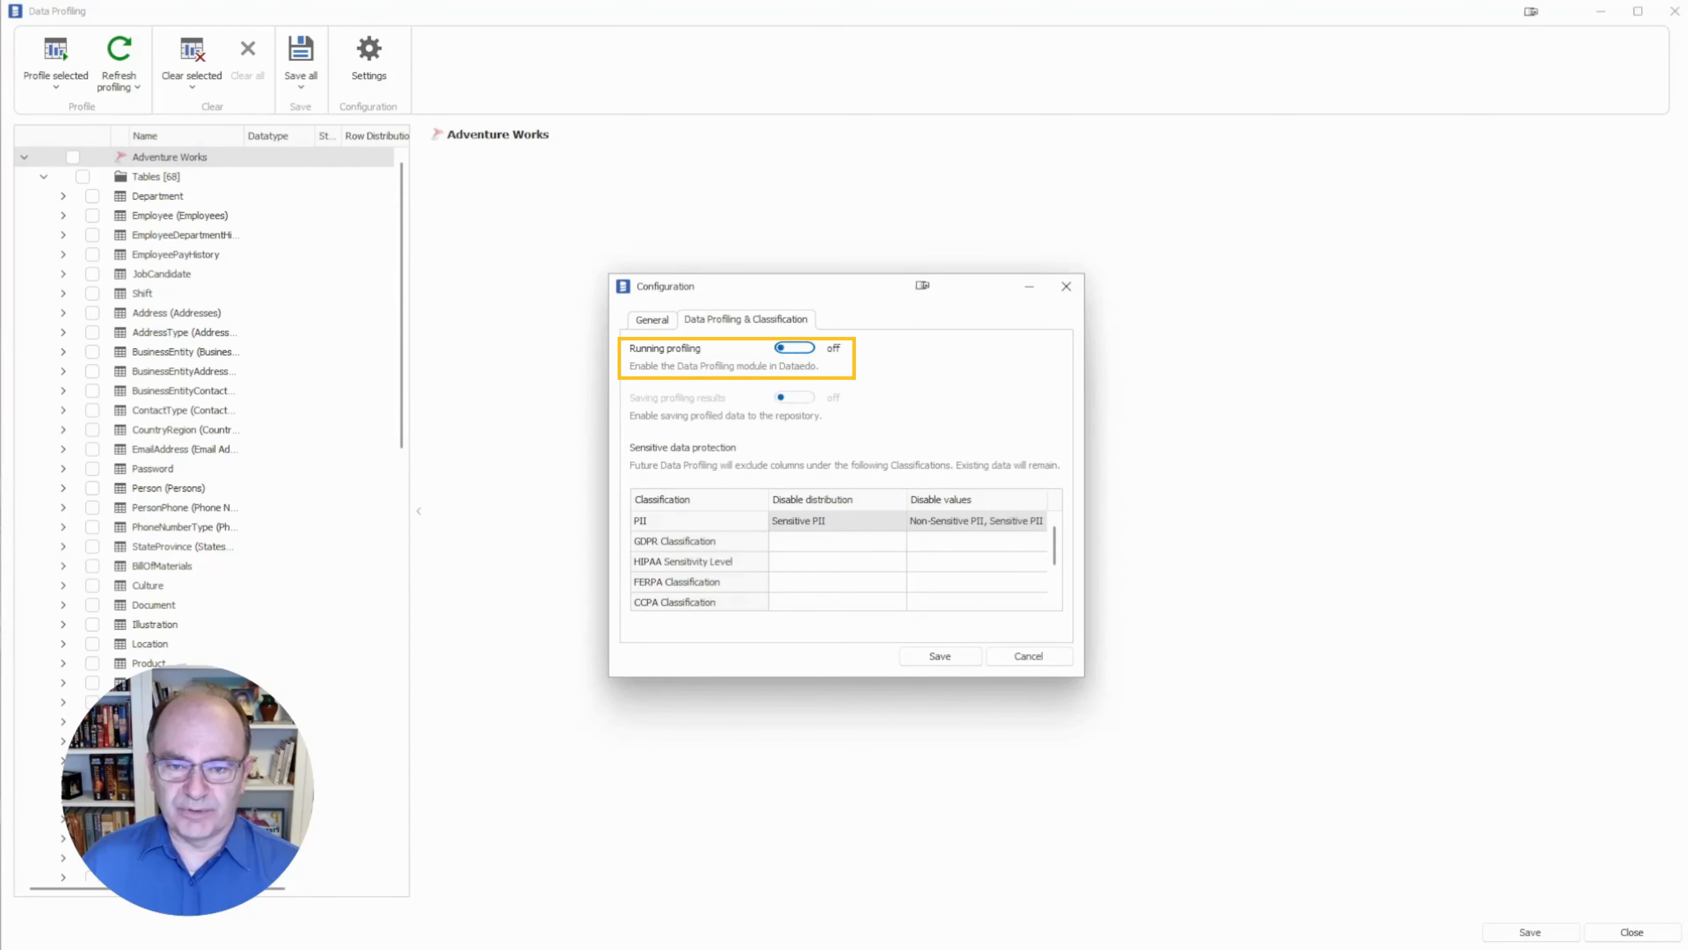
left_click(794, 348)
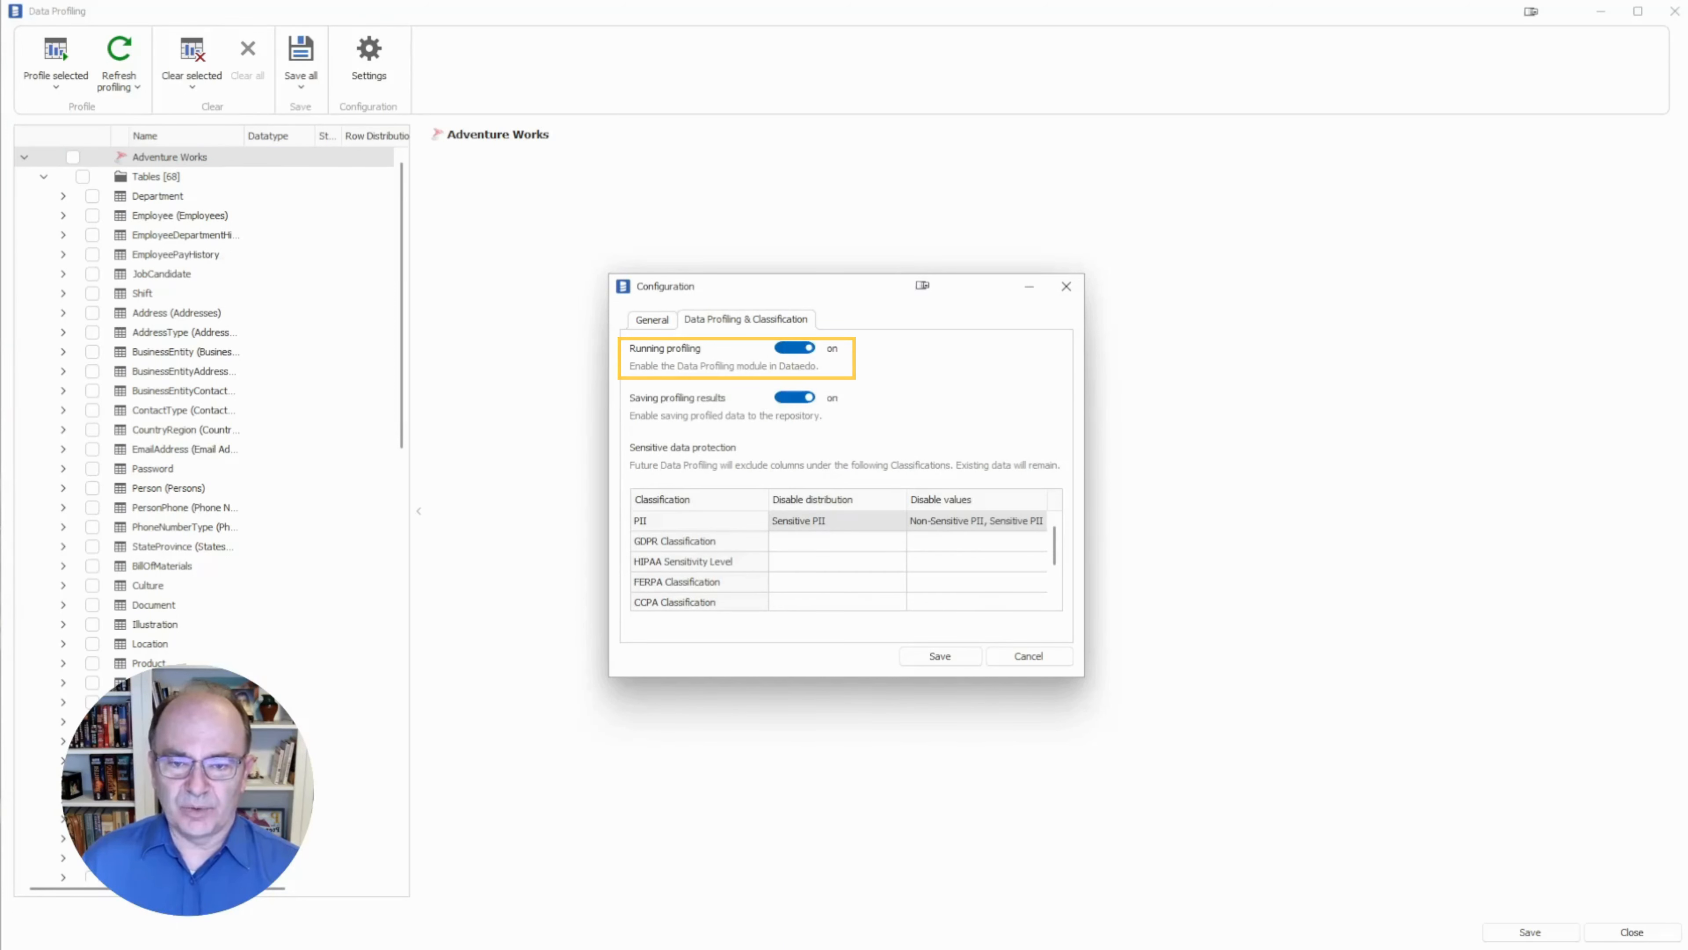
left_click(794, 397)
left_click(794, 398)
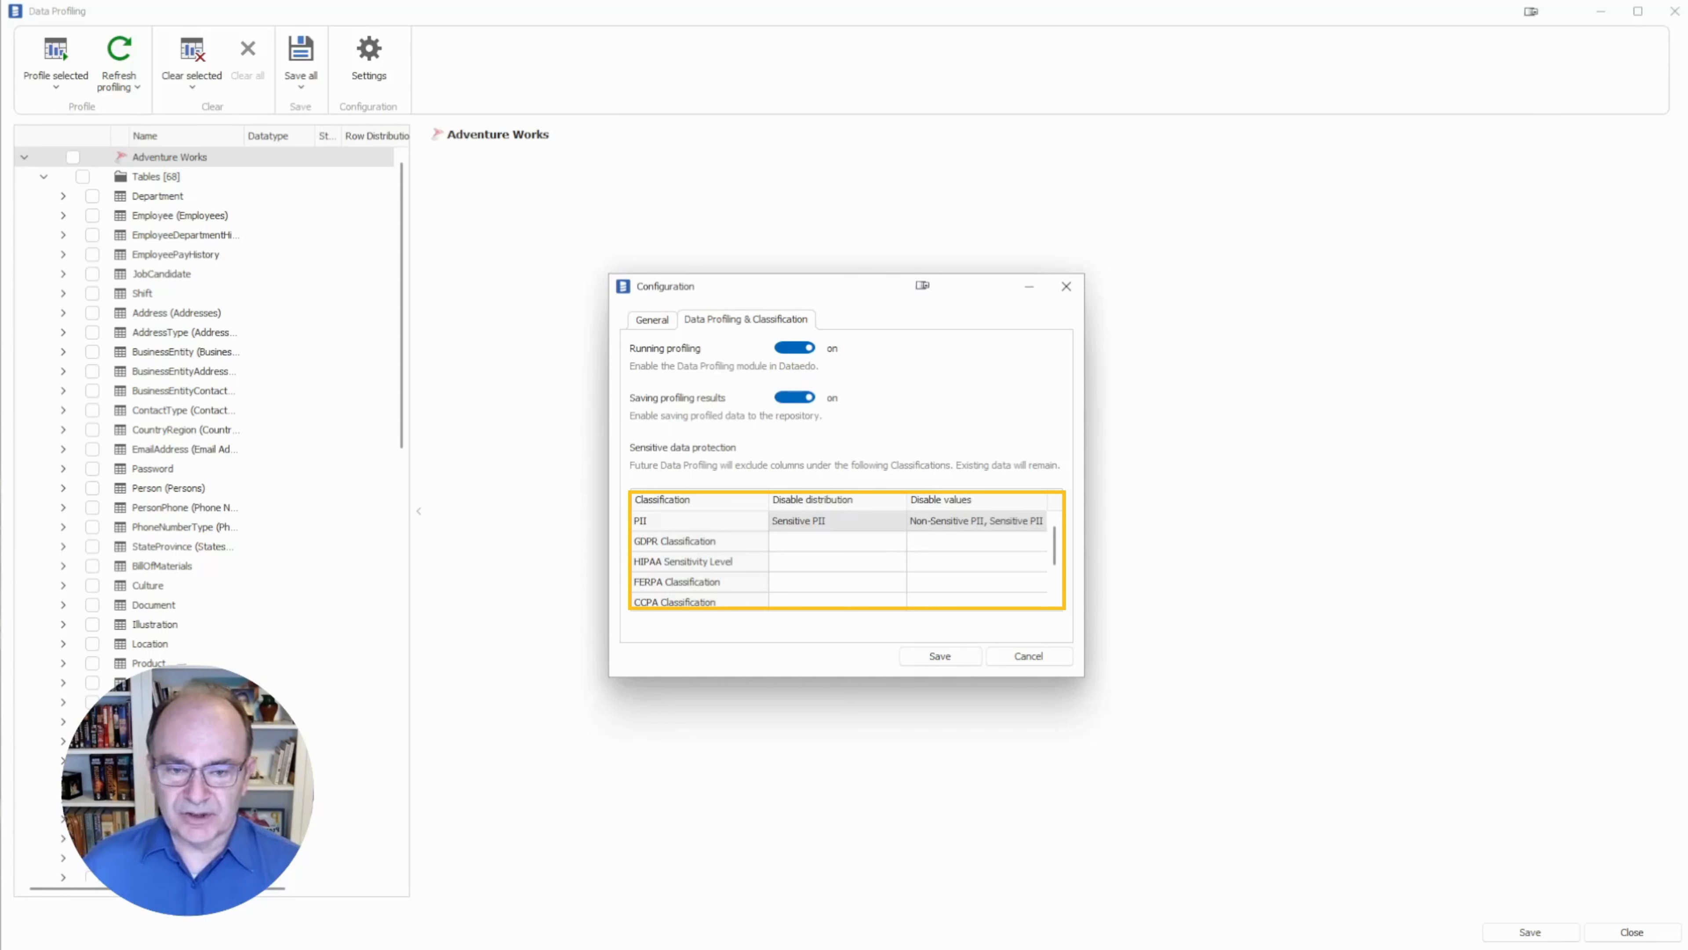
Review the PII Disable distribution choices, leaving Sensitive PII selected.
left_click(895, 521)
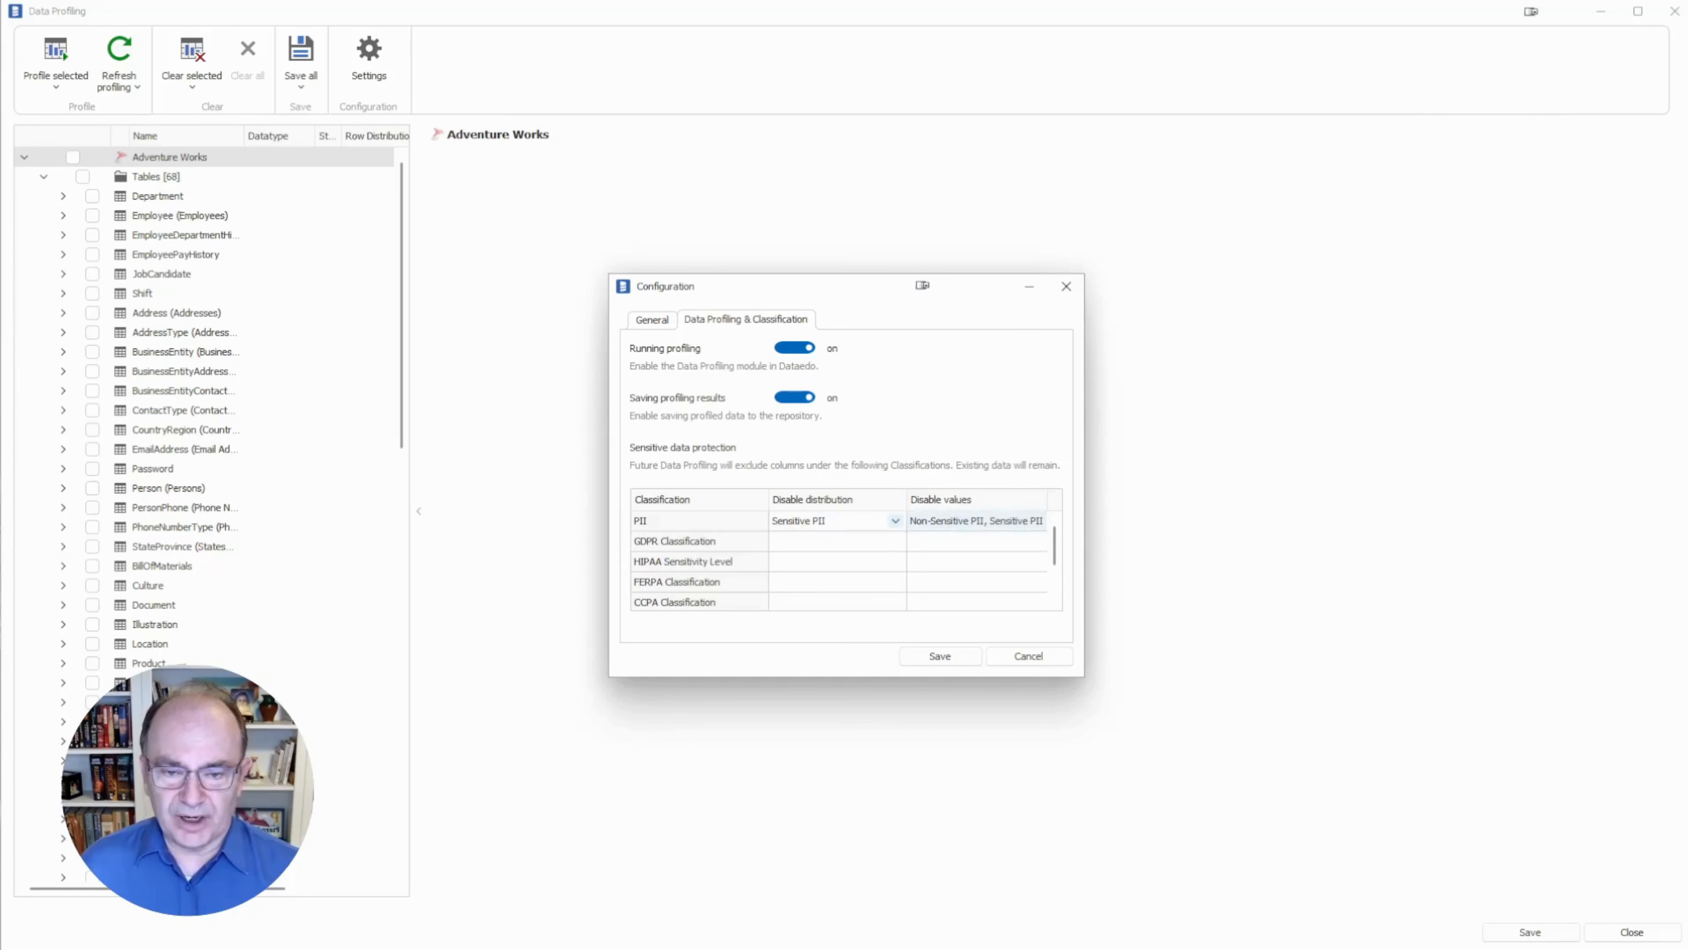
left_click(895, 521)
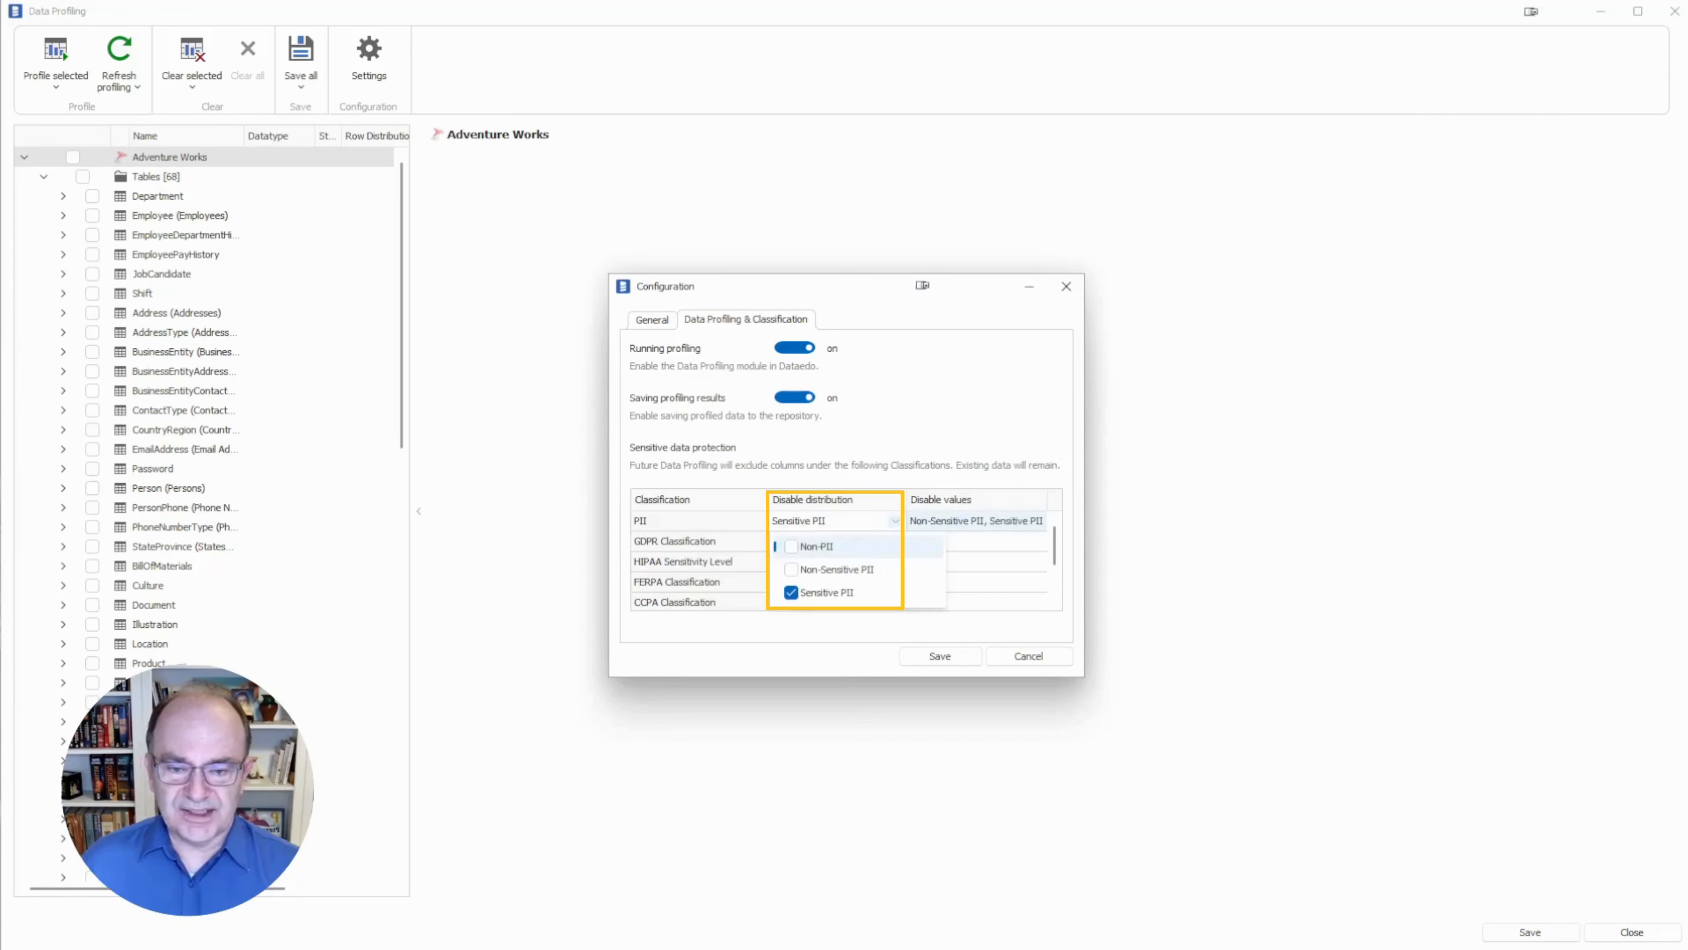
key("Escape")
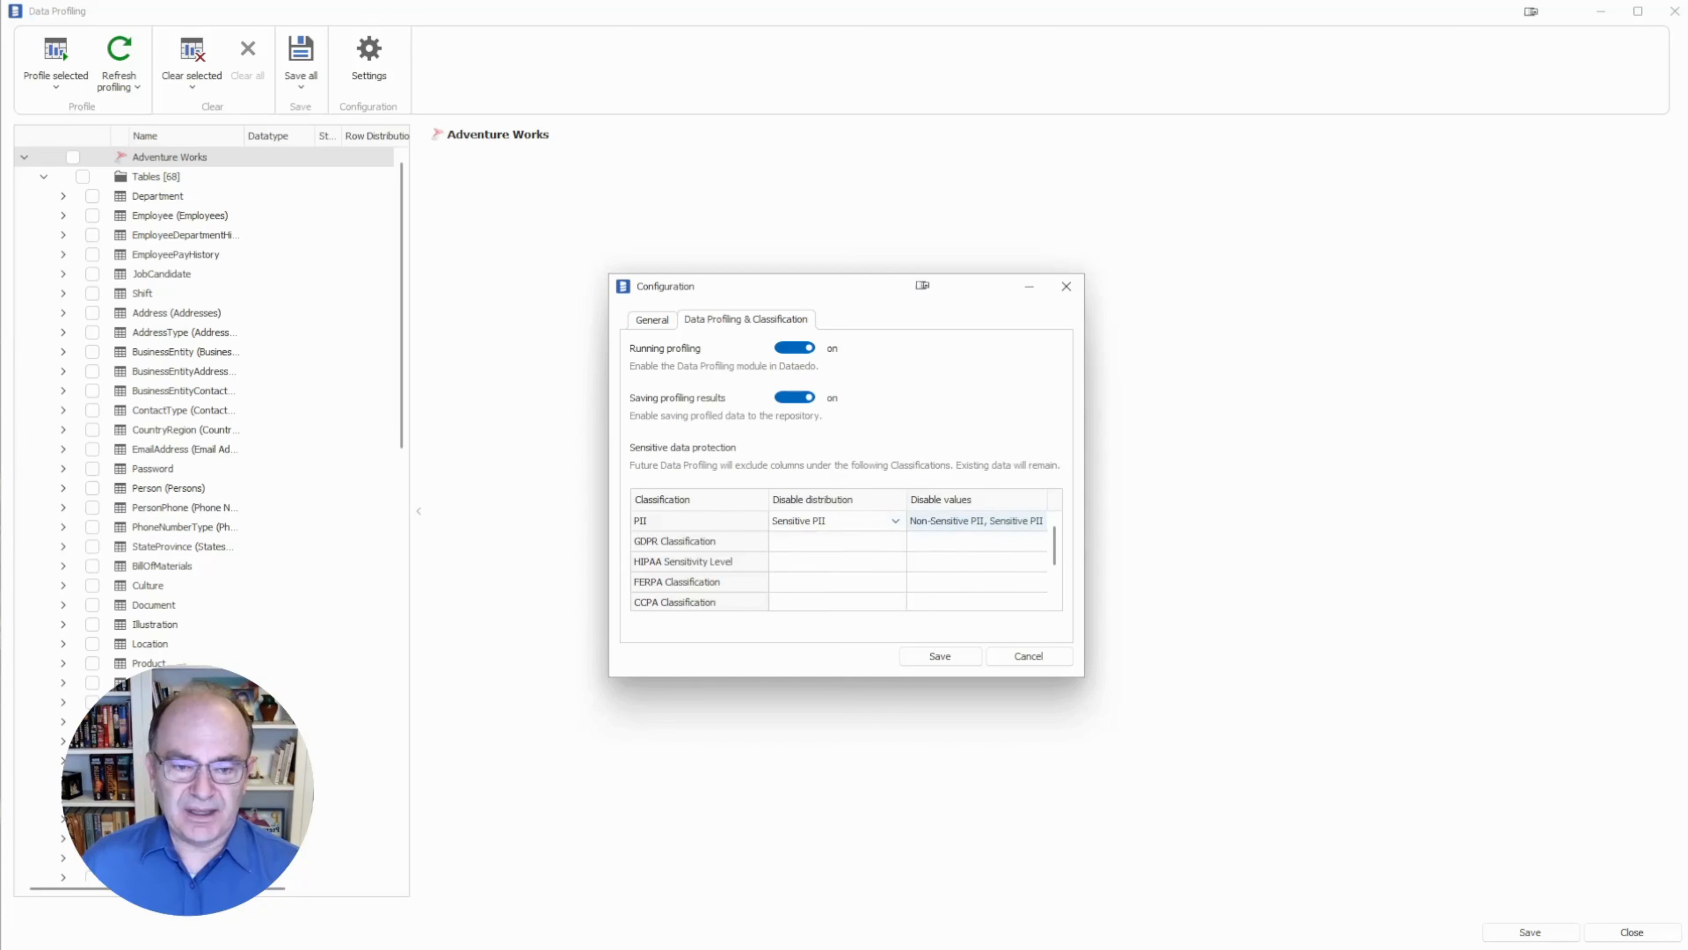
Uncheck and re-check both PII types under Disable values, then cancel the Configuration dialog.
left_click(1036, 520)
left_click(1036, 521)
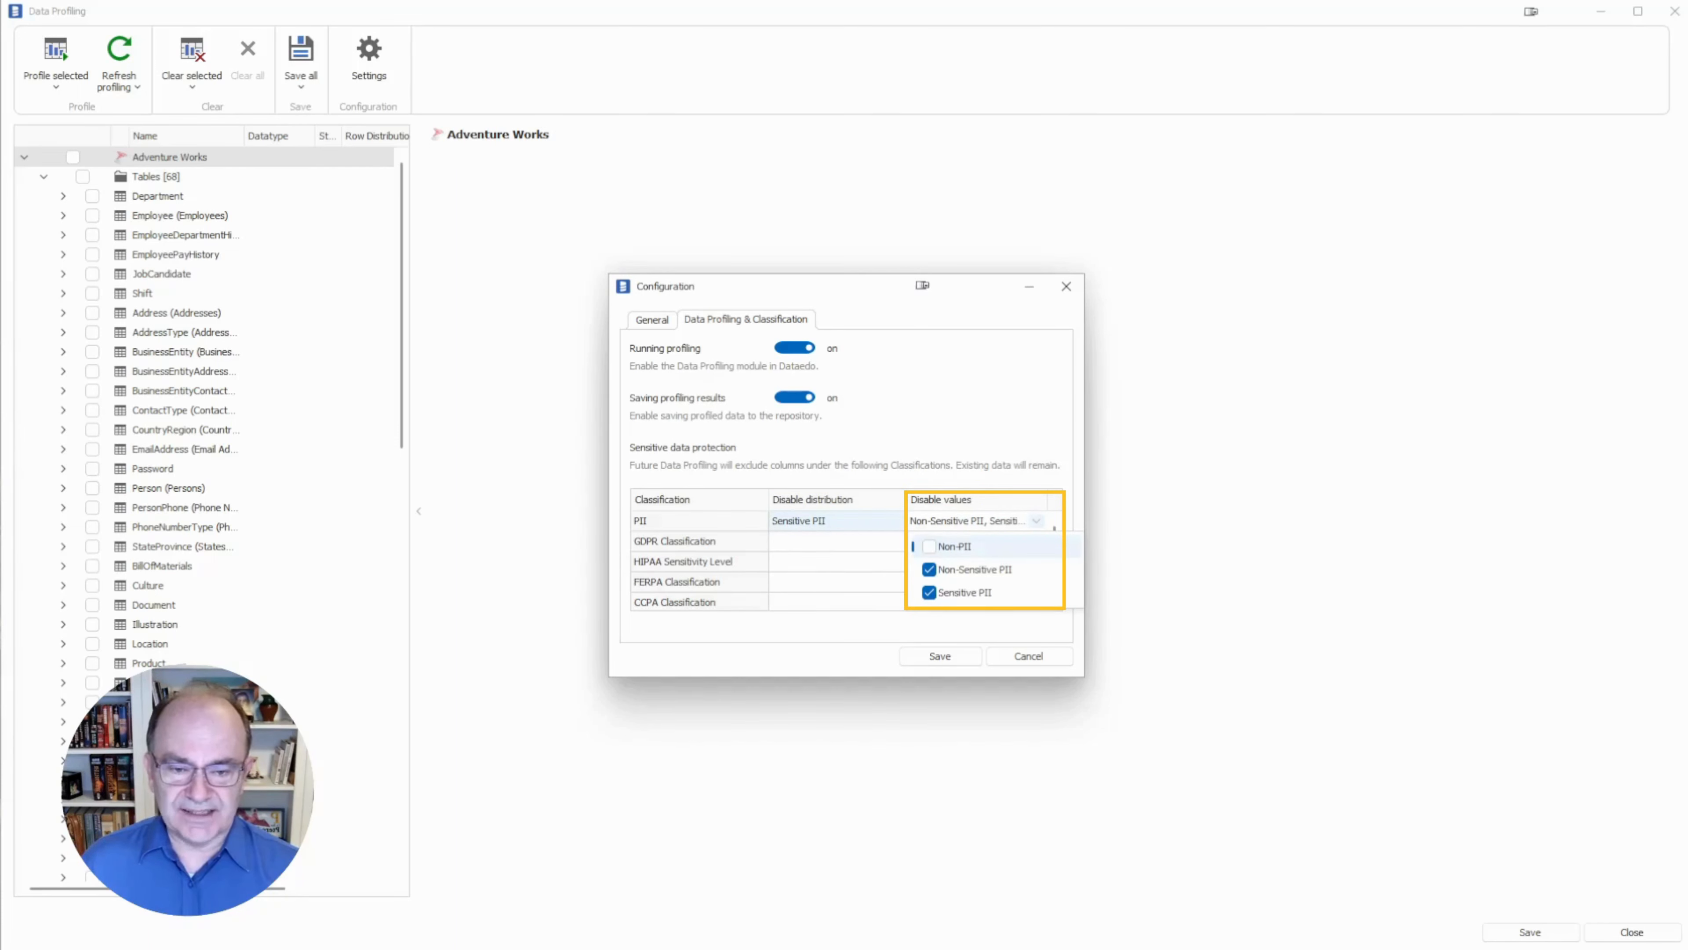
left_click(930, 569)
left_click(929, 593)
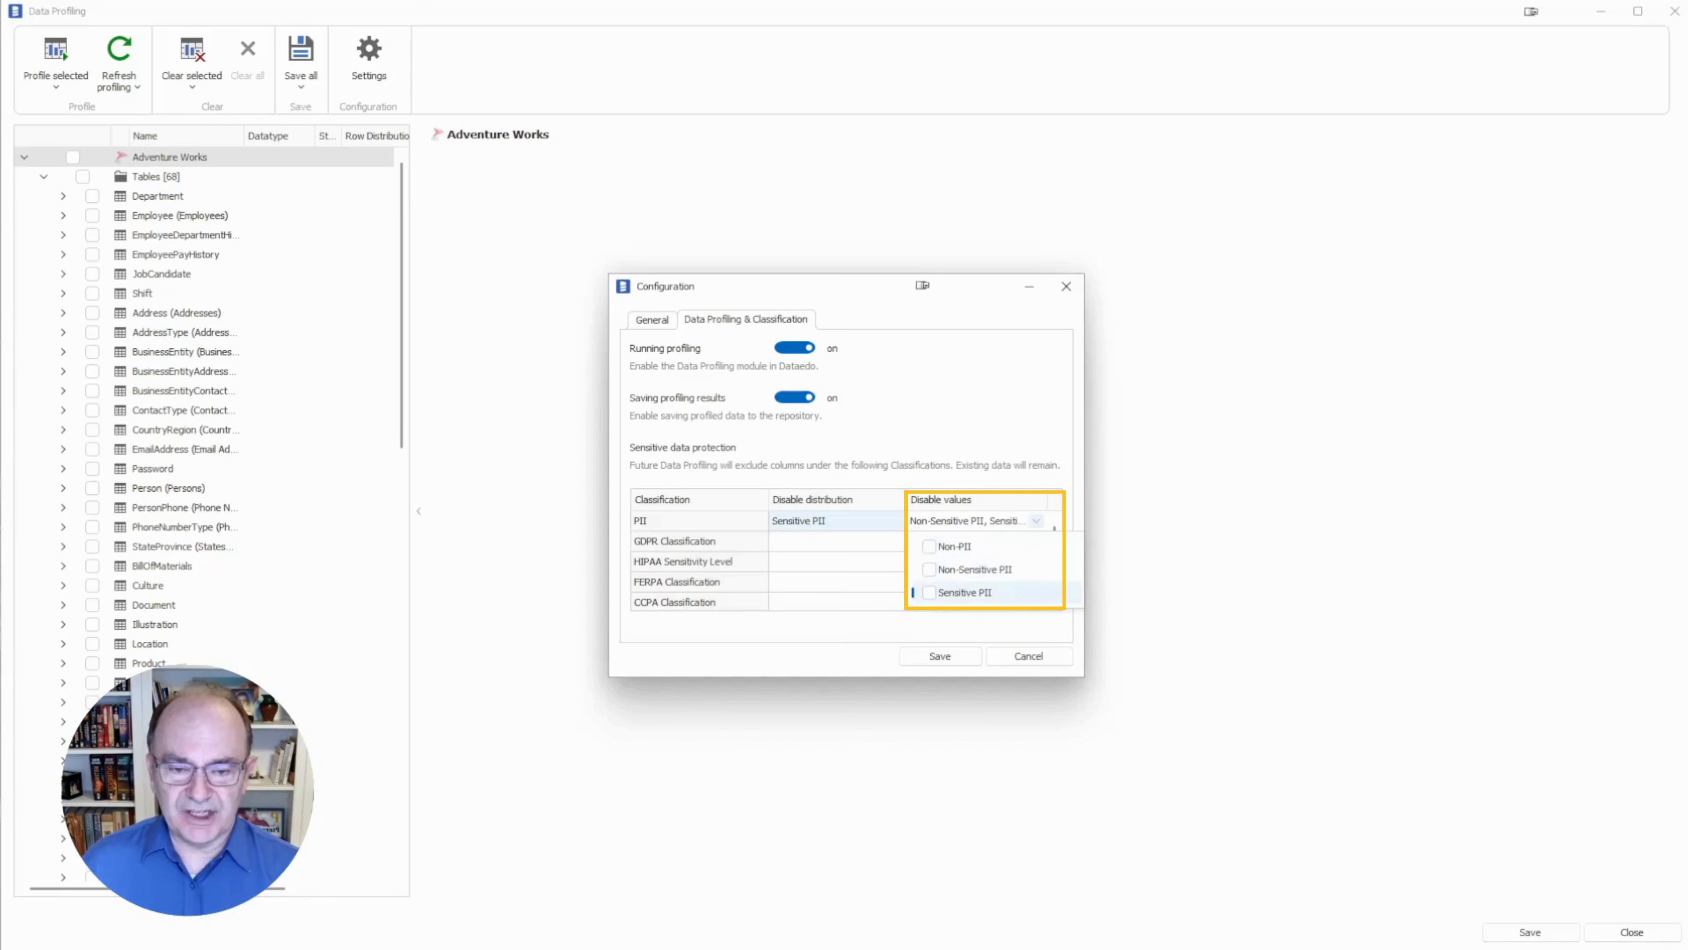
left_click(929, 569)
left_click(929, 592)
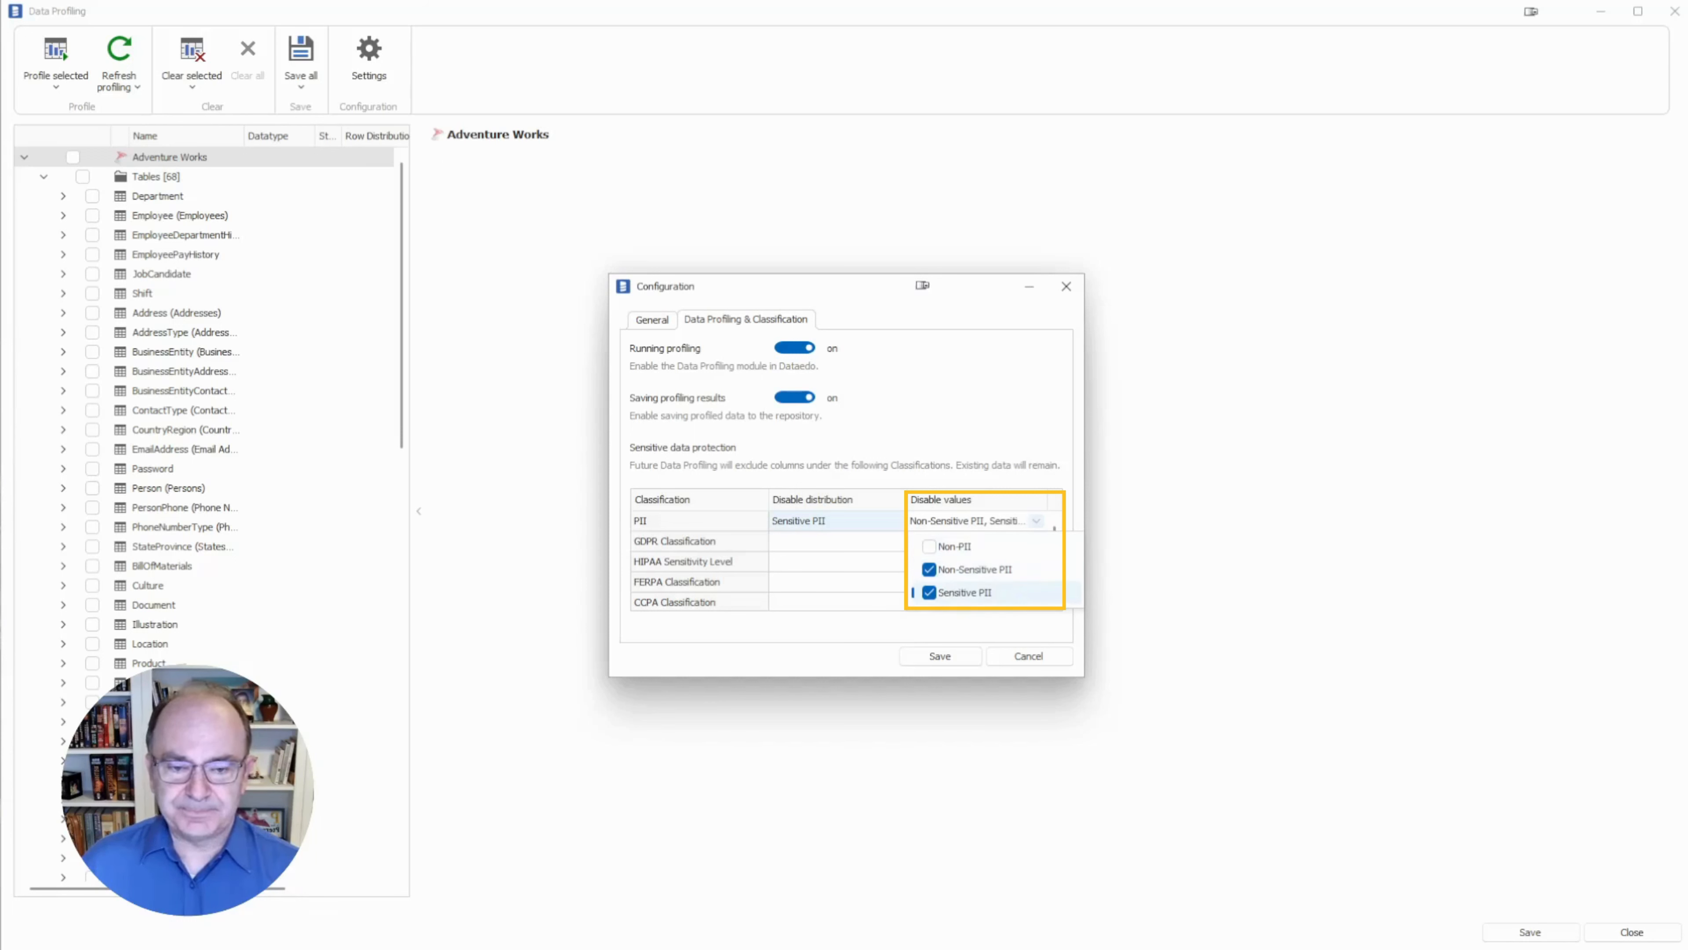
key("Escape")
left_click(1029, 655)
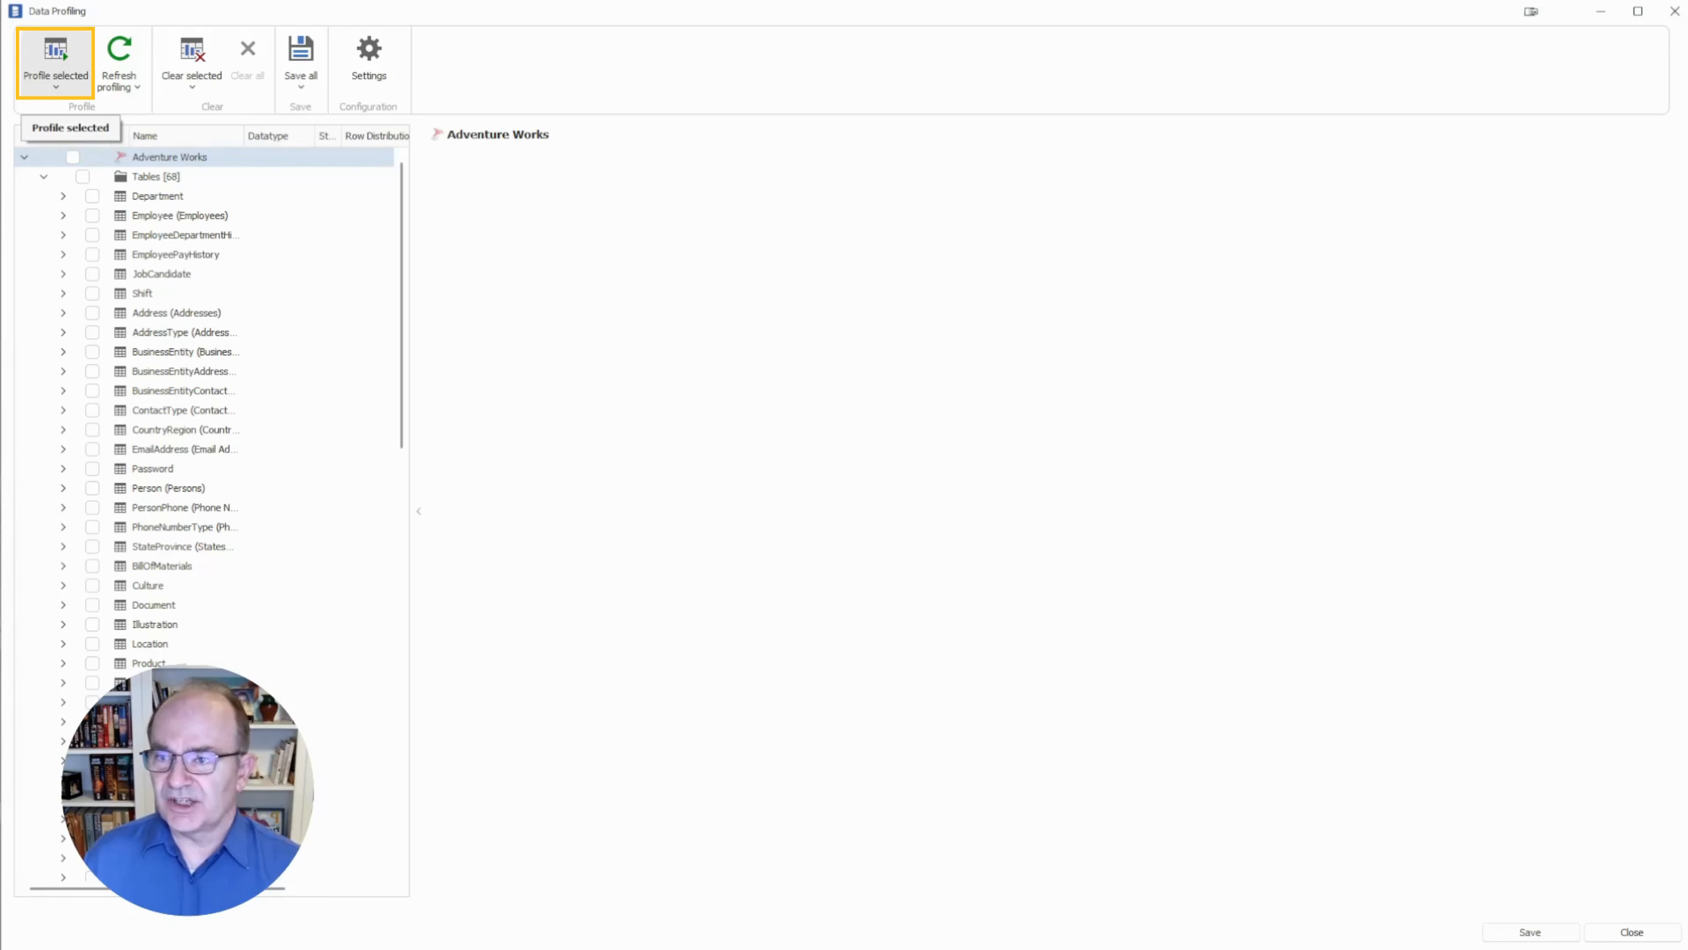
left_click(56, 69)
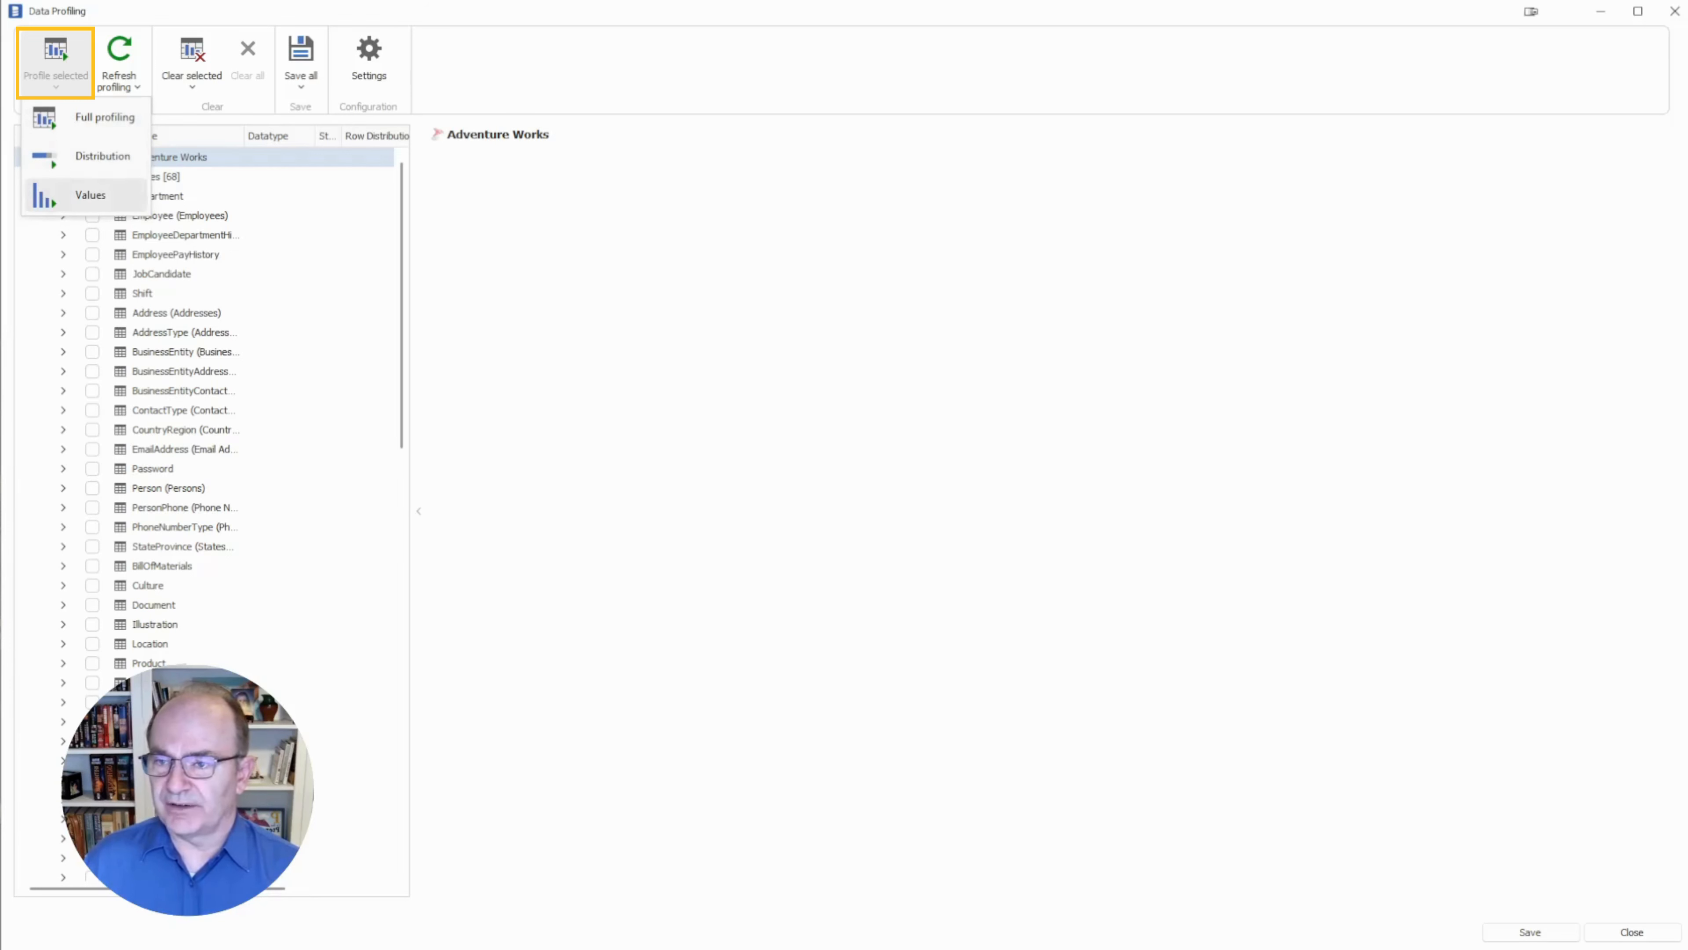
left_click(55, 63)
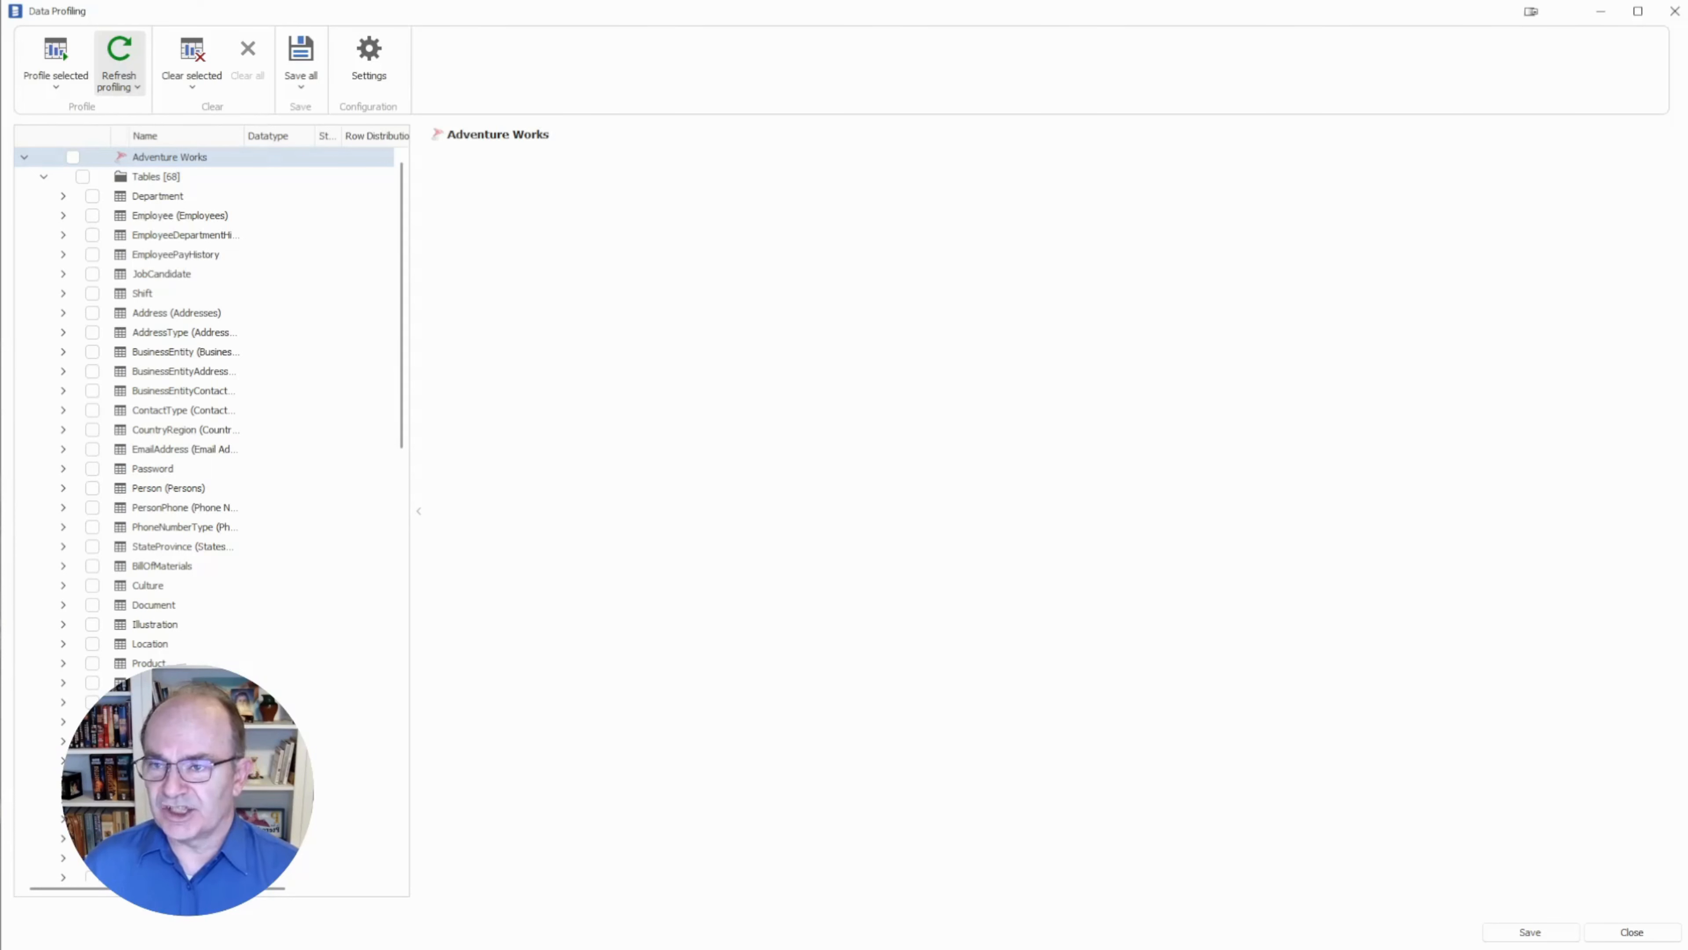
left_click(119, 82)
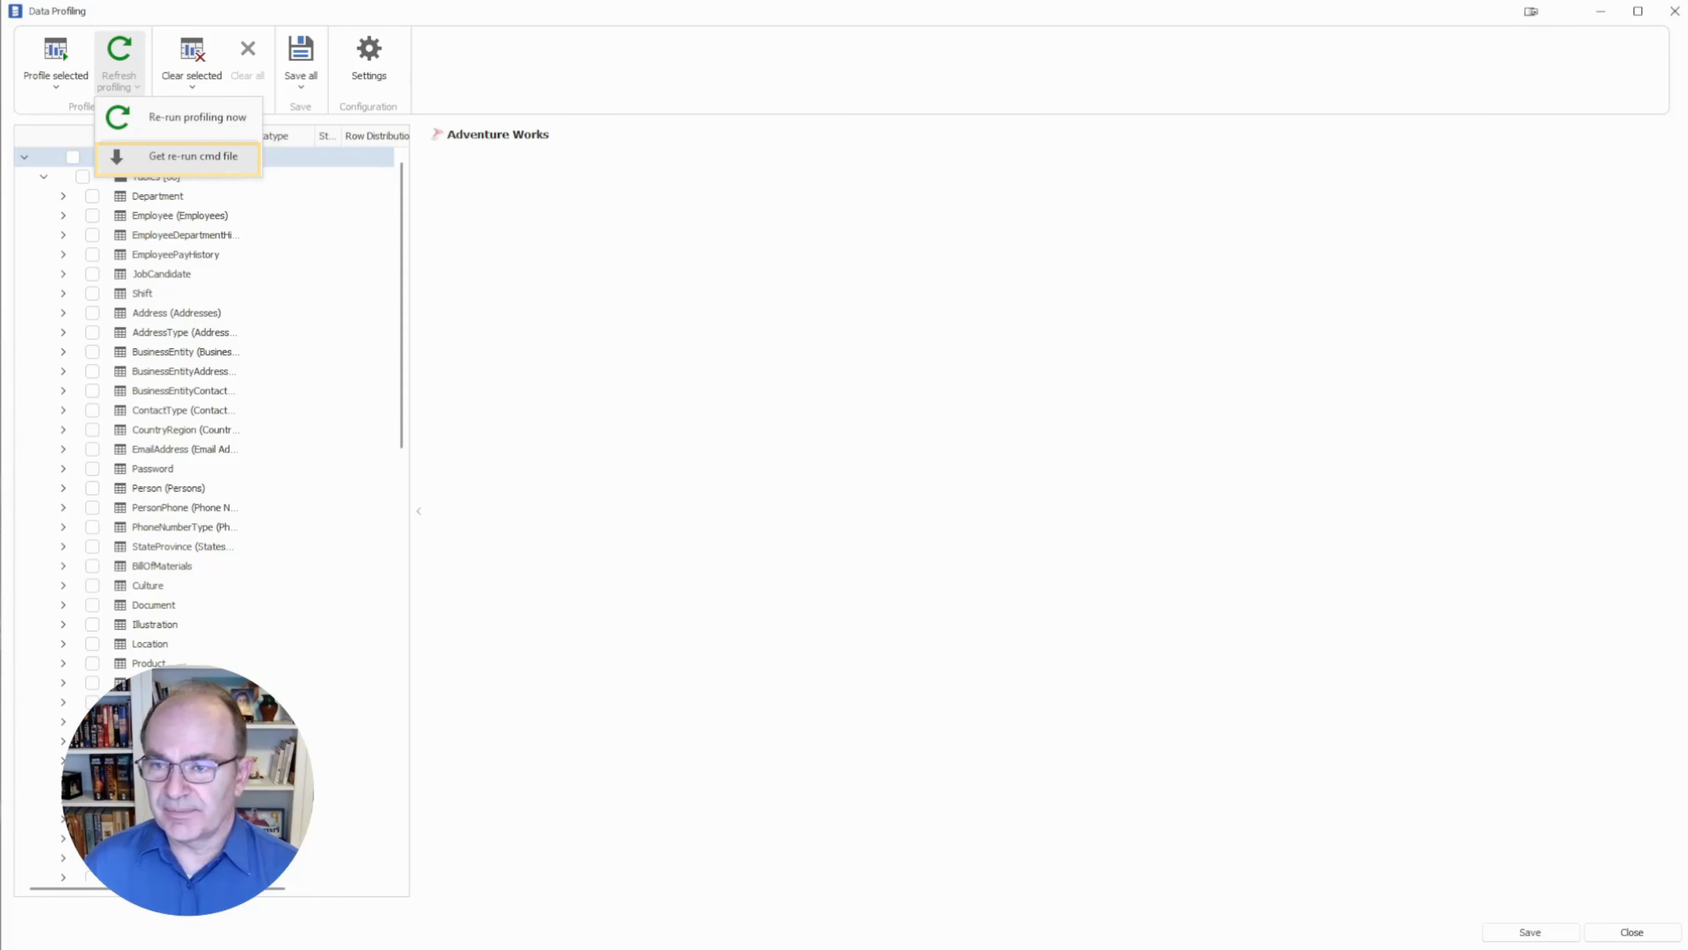
key("Escape")
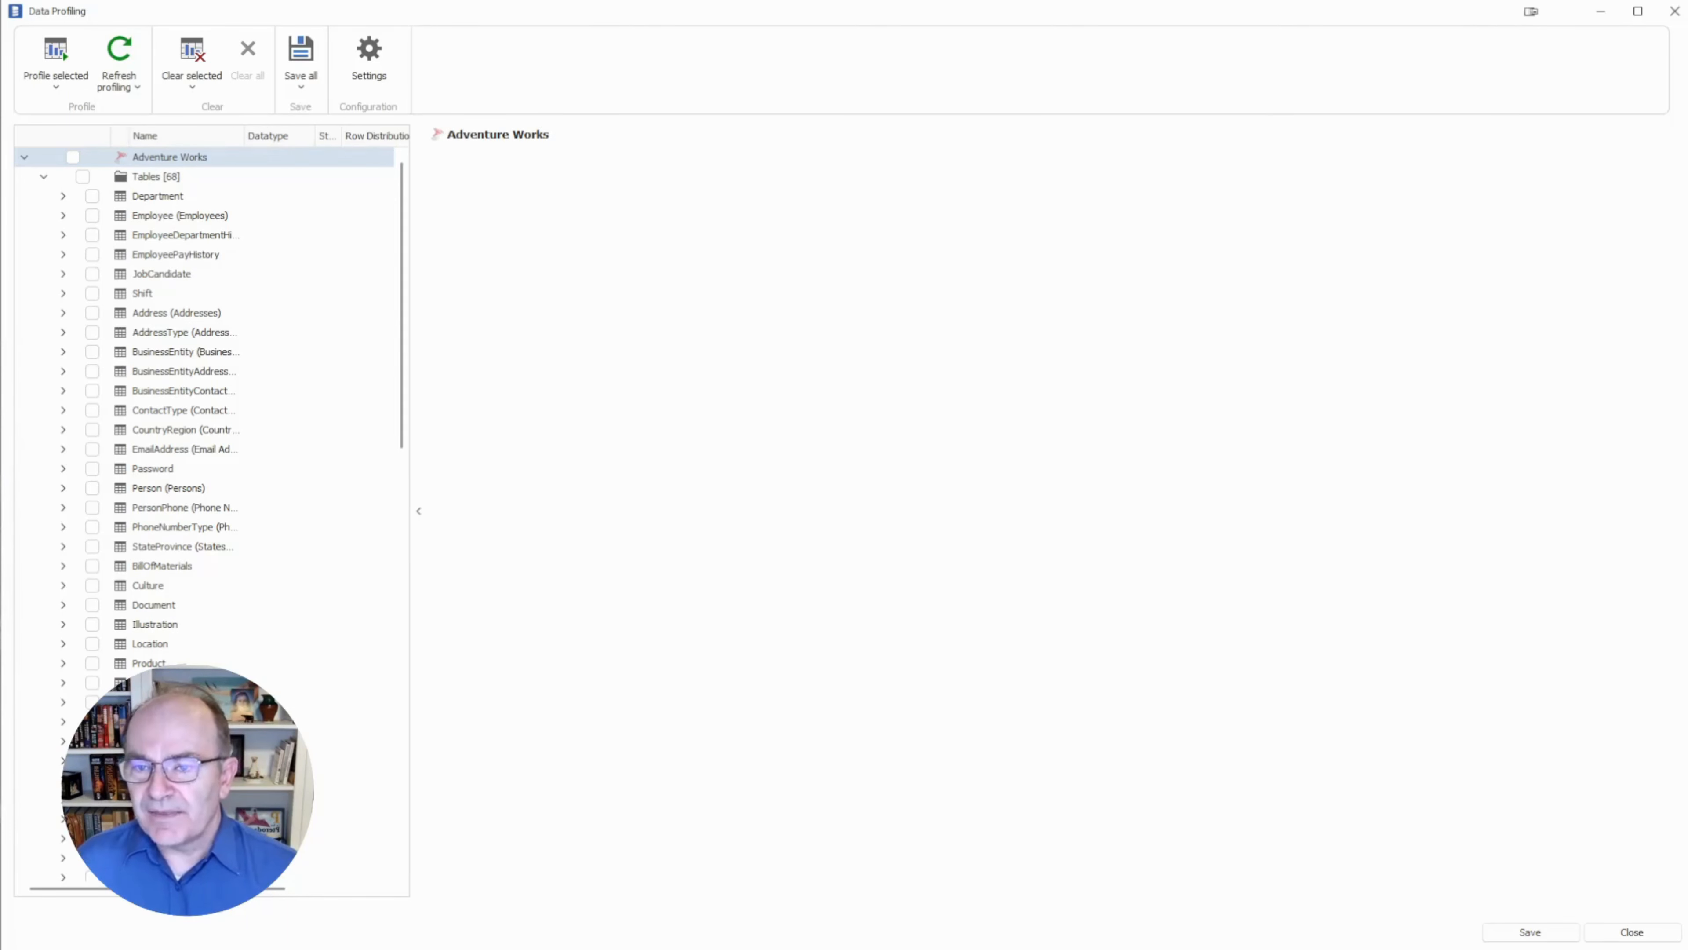
Widen the tree panel, show Employee (Employees) details, and widen the Status column header.
left_click_drag(419, 465, 548, 465)
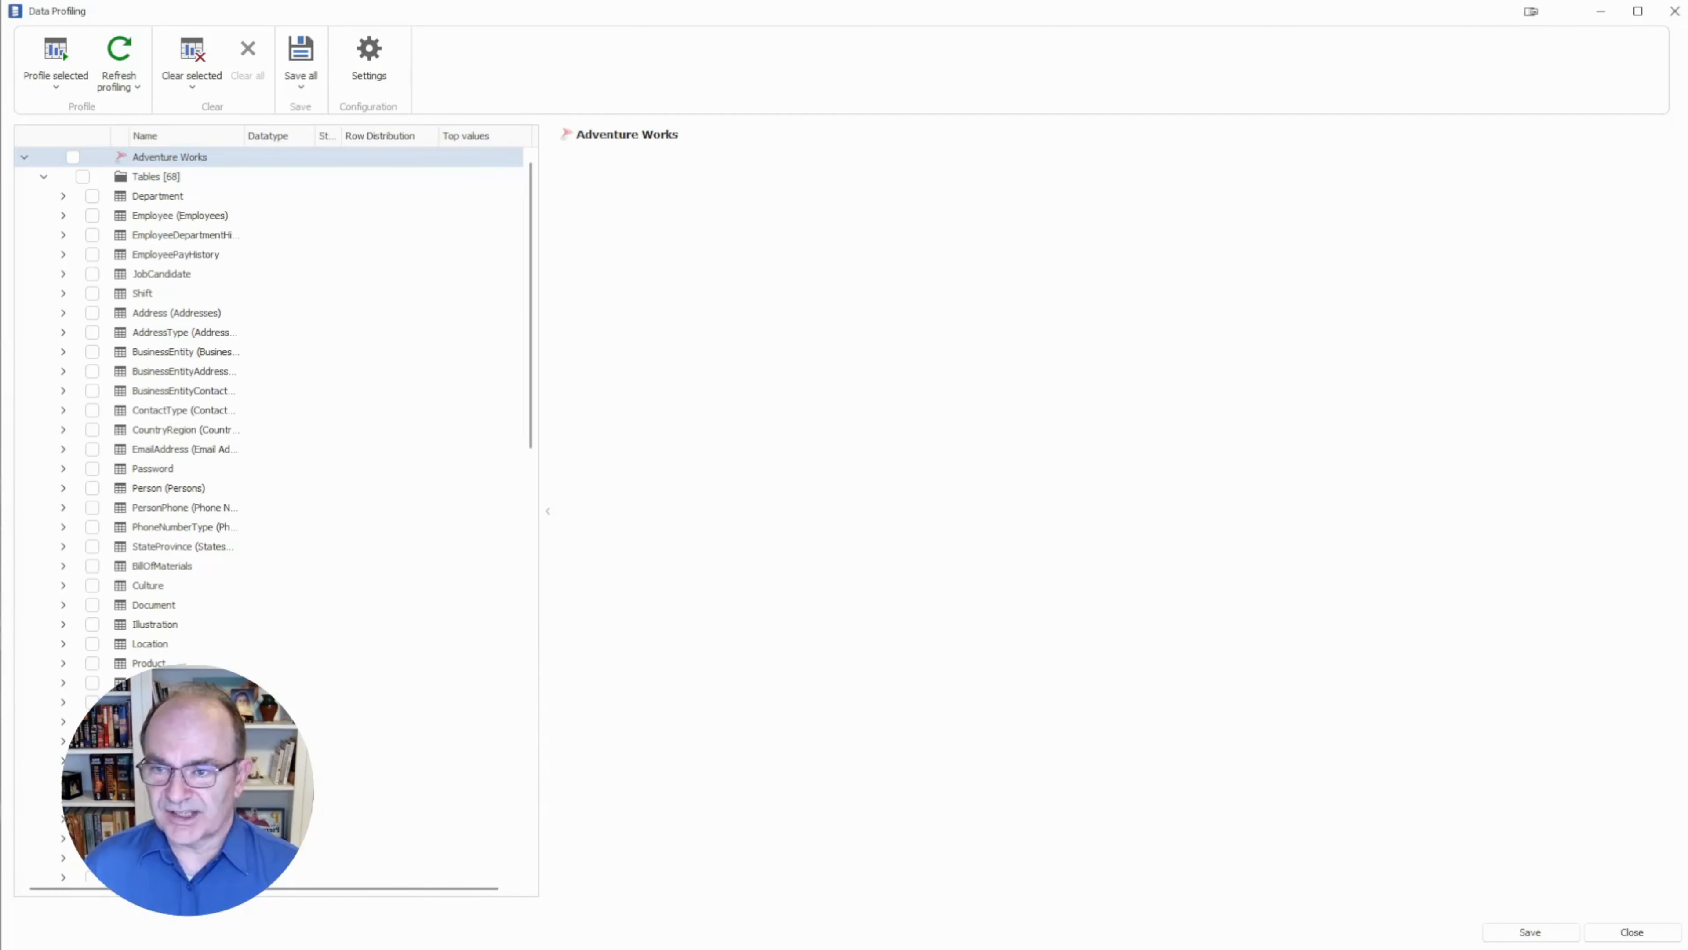
left_click(179, 215)
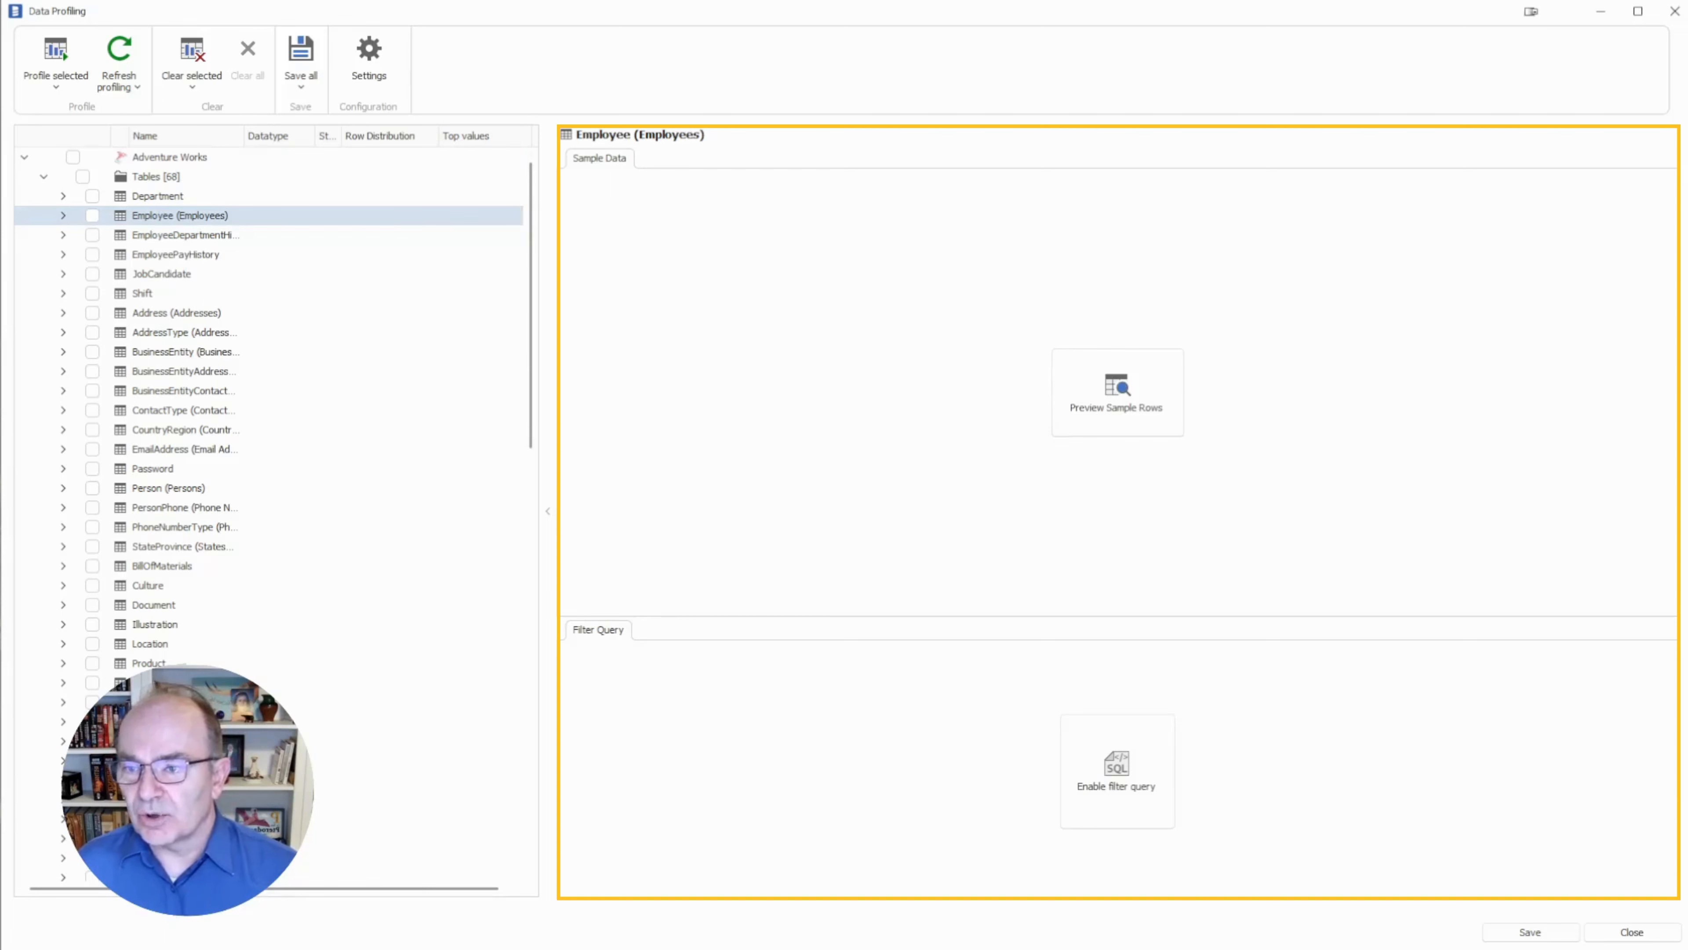
left_click(180, 235)
left_click(179, 215)
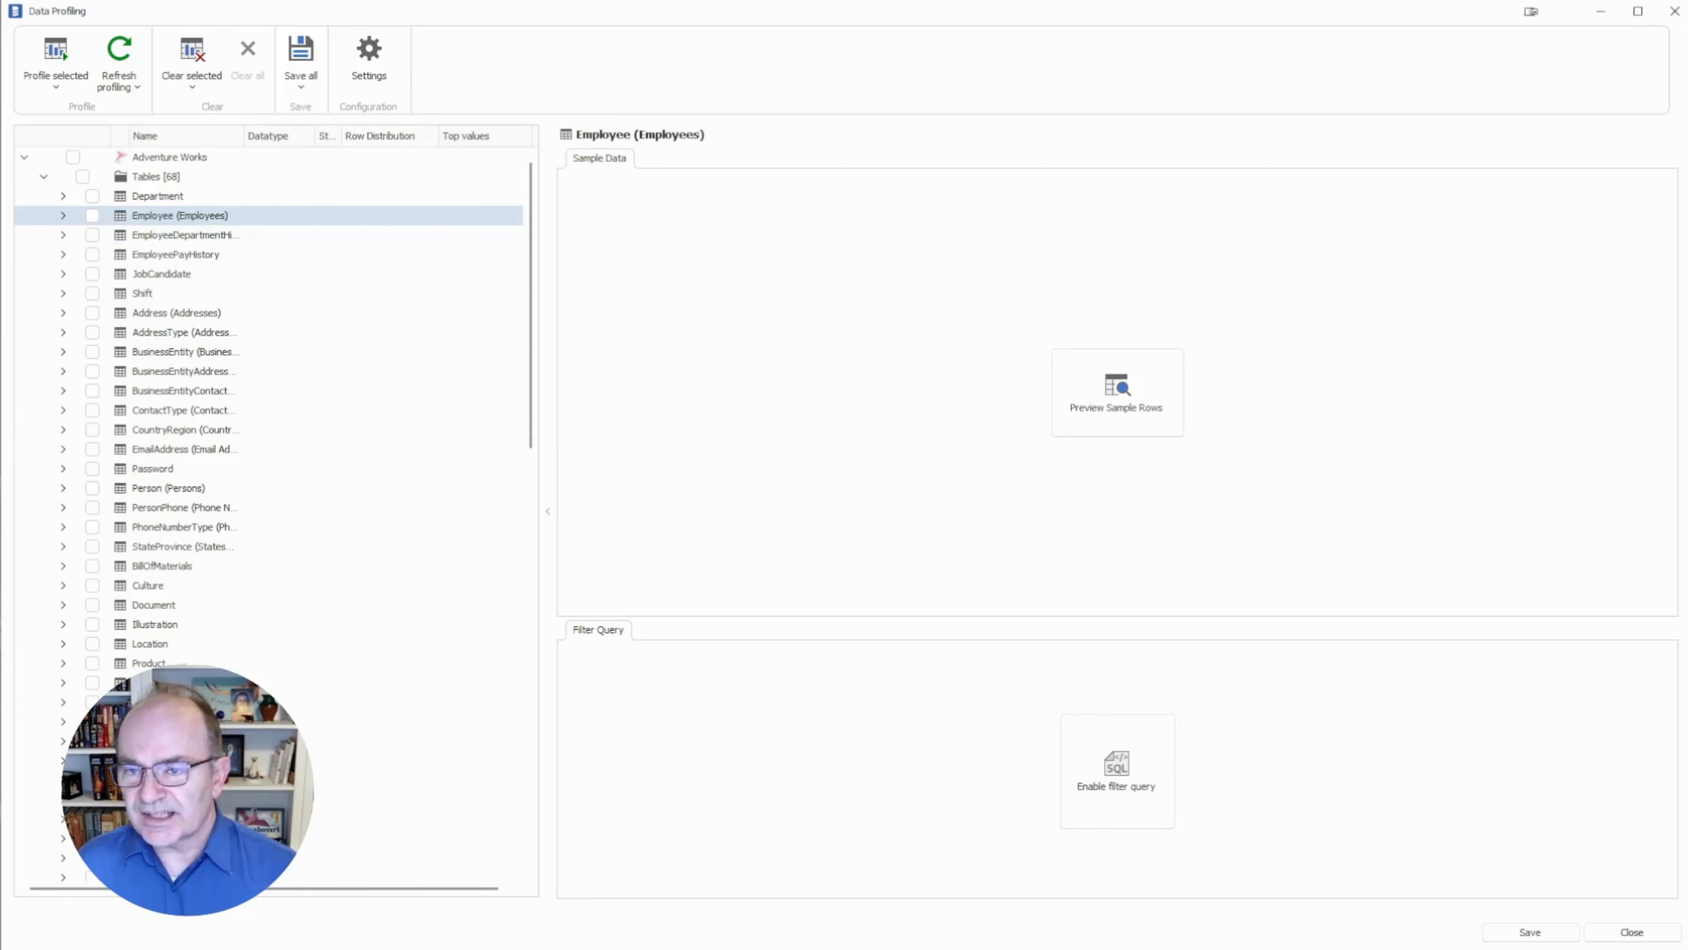
left_click_drag(343, 136, 398, 135)
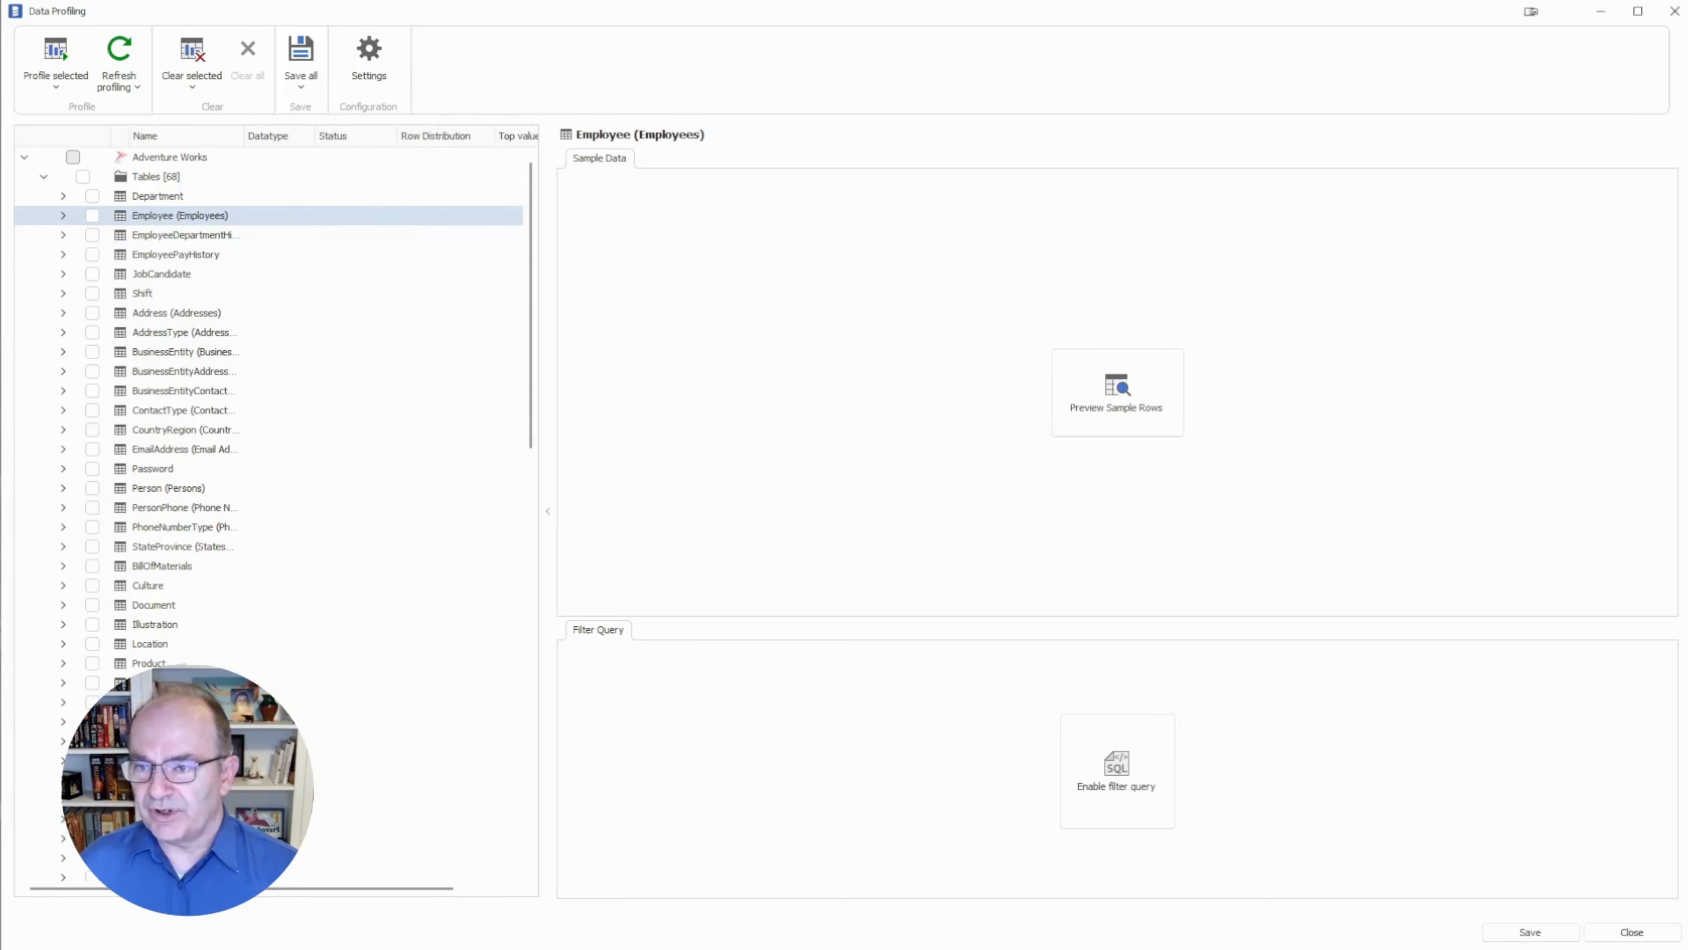
Tick Employee (Employees) and the whole Adventure Works database for profiling, expanding tables to view their columns.
left_click(92, 215)
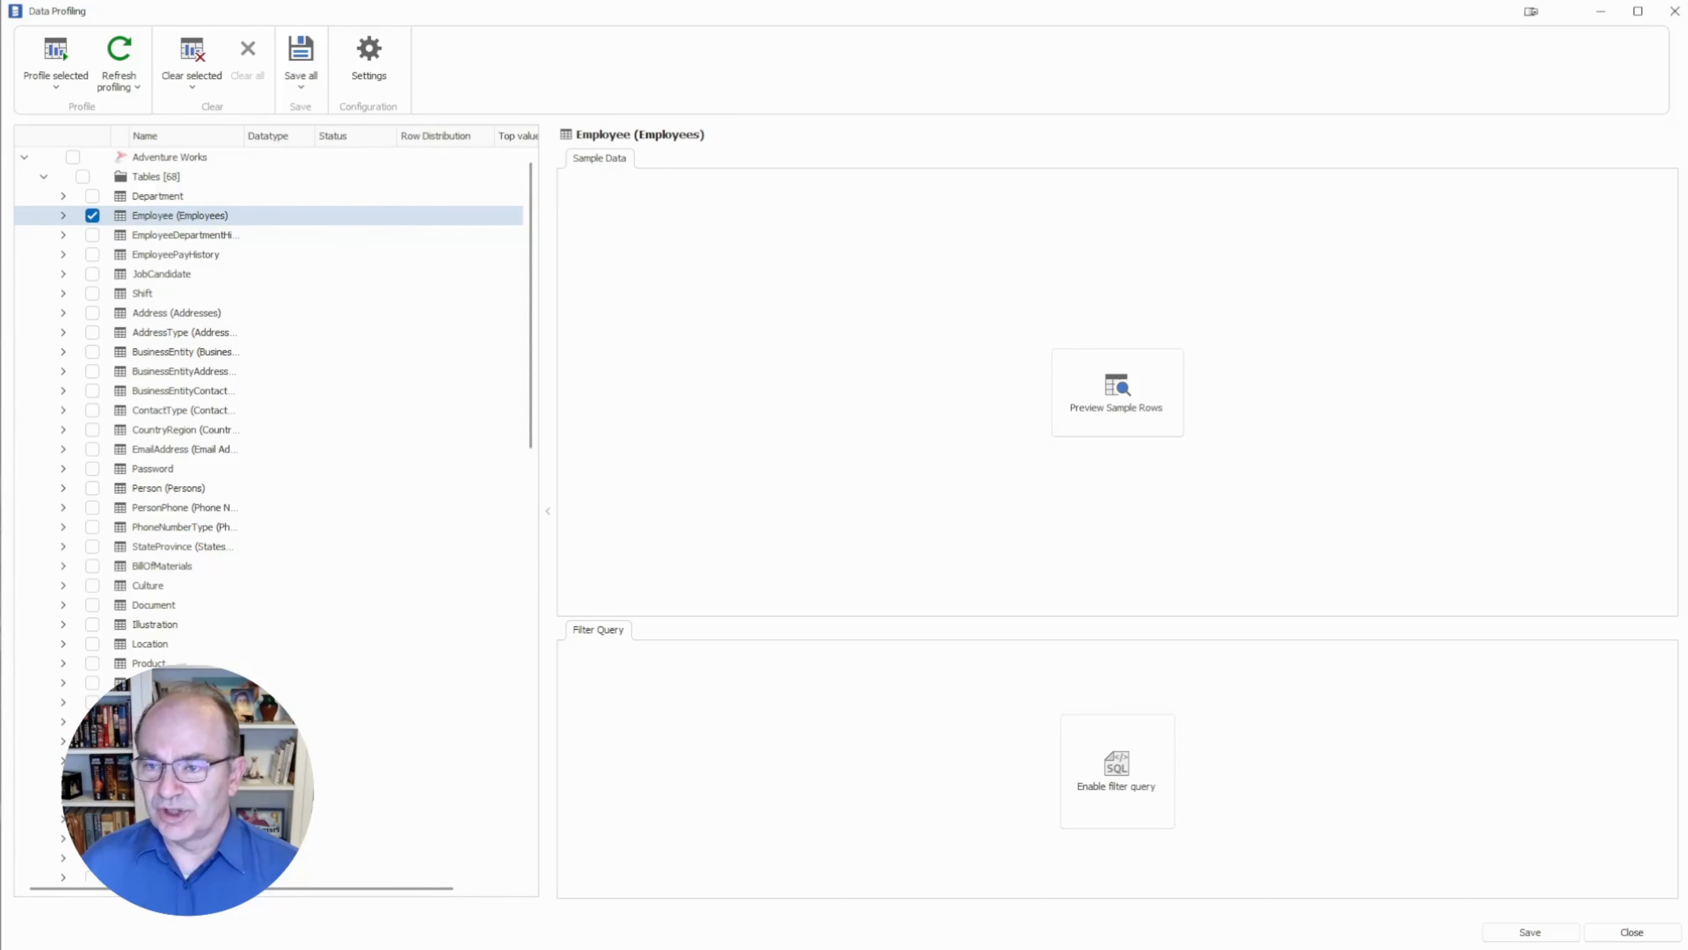
left_click(63, 215)
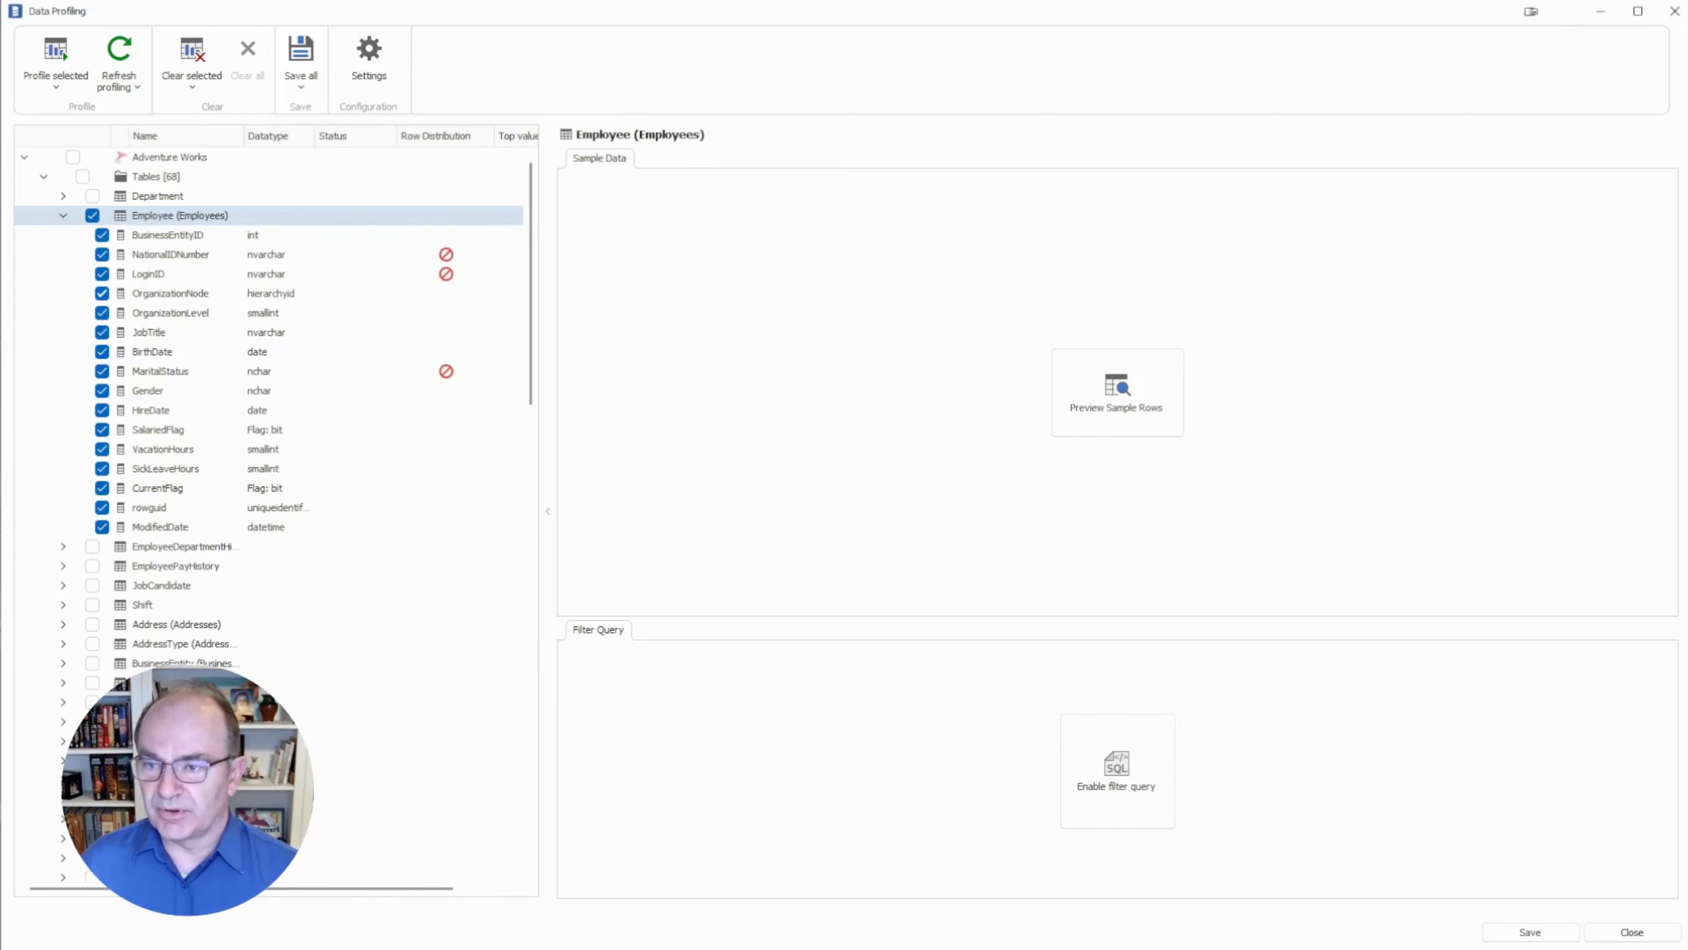
left_click(73, 157)
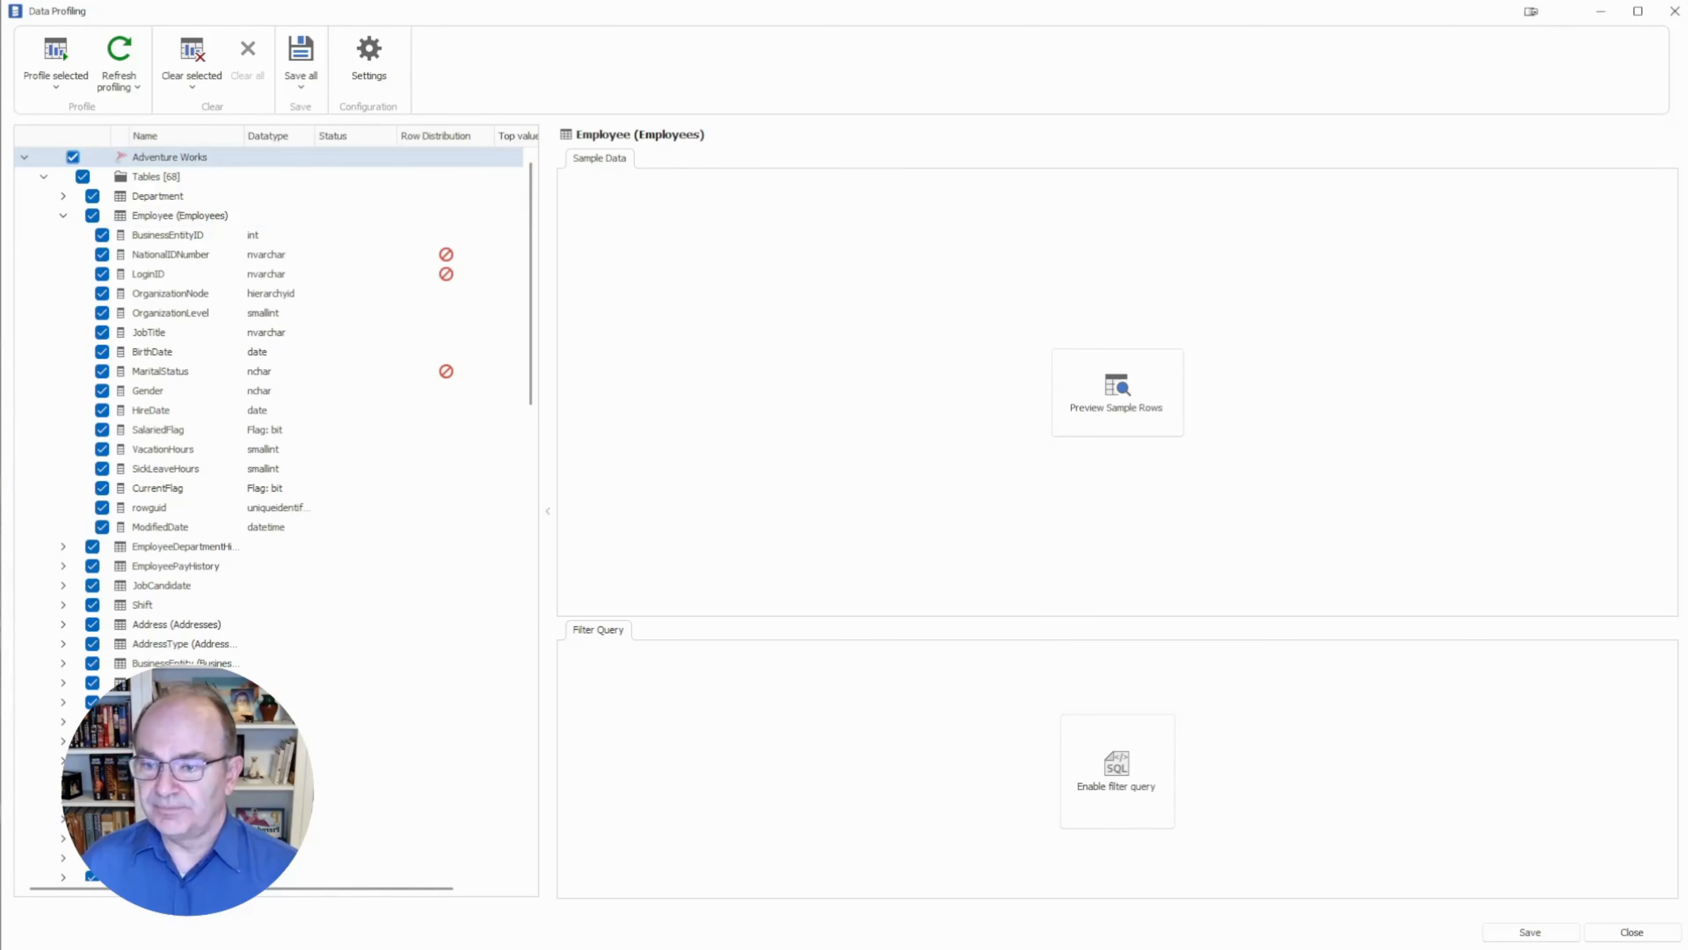
left_click(63, 566)
left_click(64, 566)
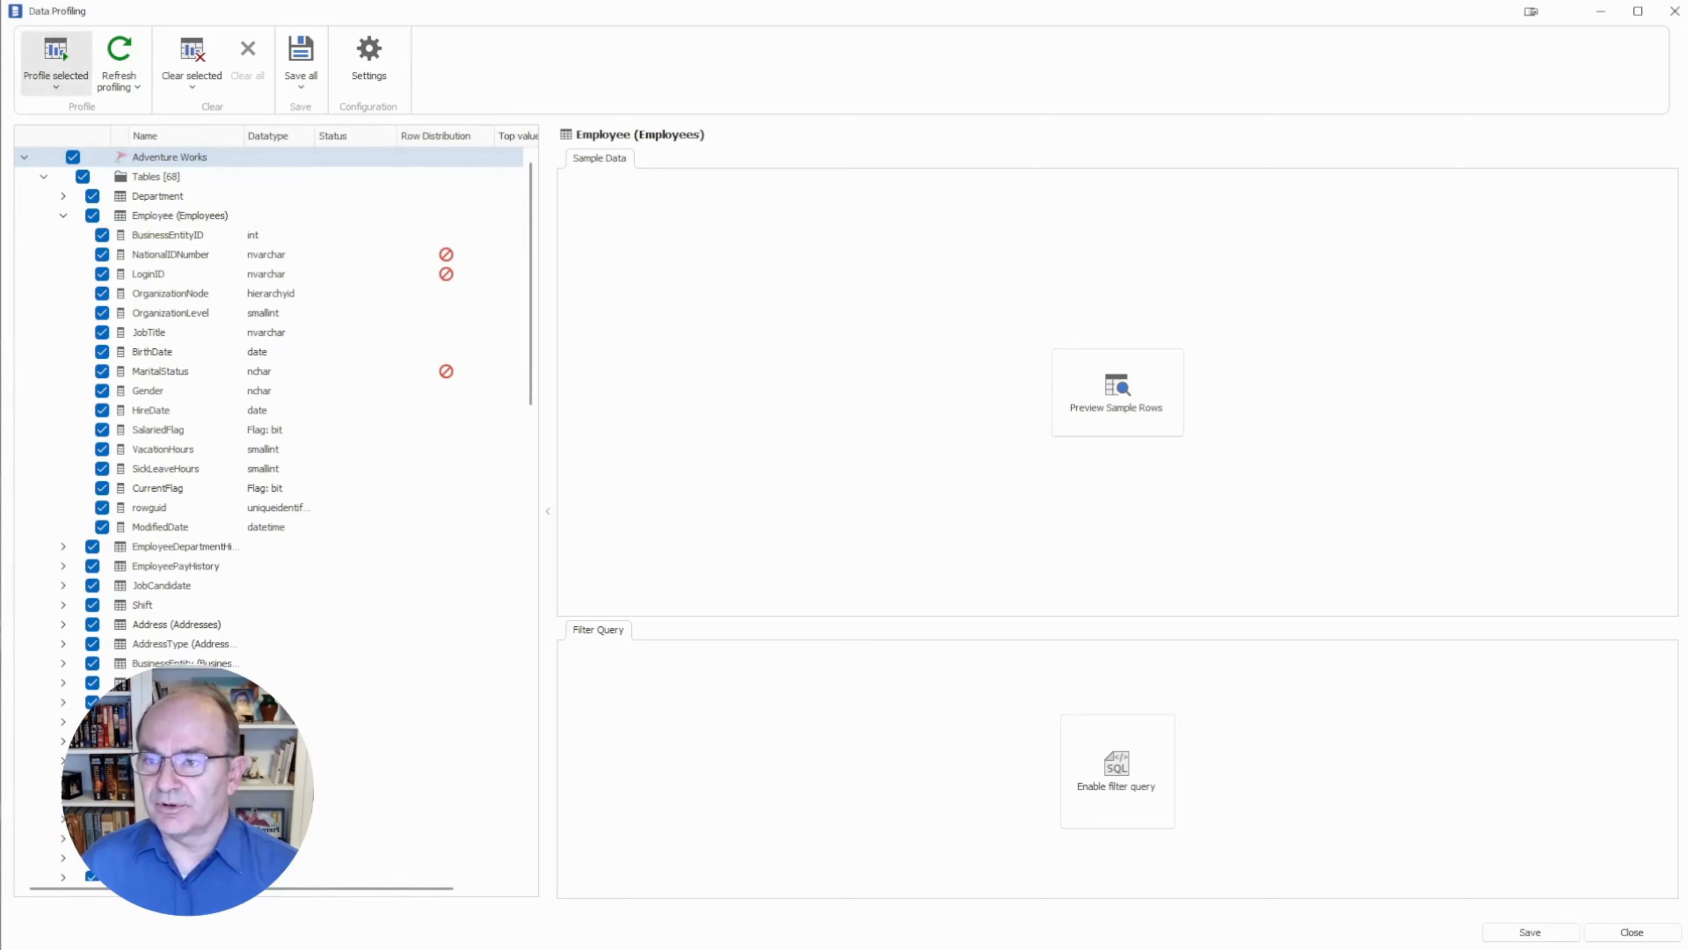
left_click(56, 86)
Run Full profiling on the ticked tables, confirm the bulk run, and cancel it around 47%.
left_click(76, 114)
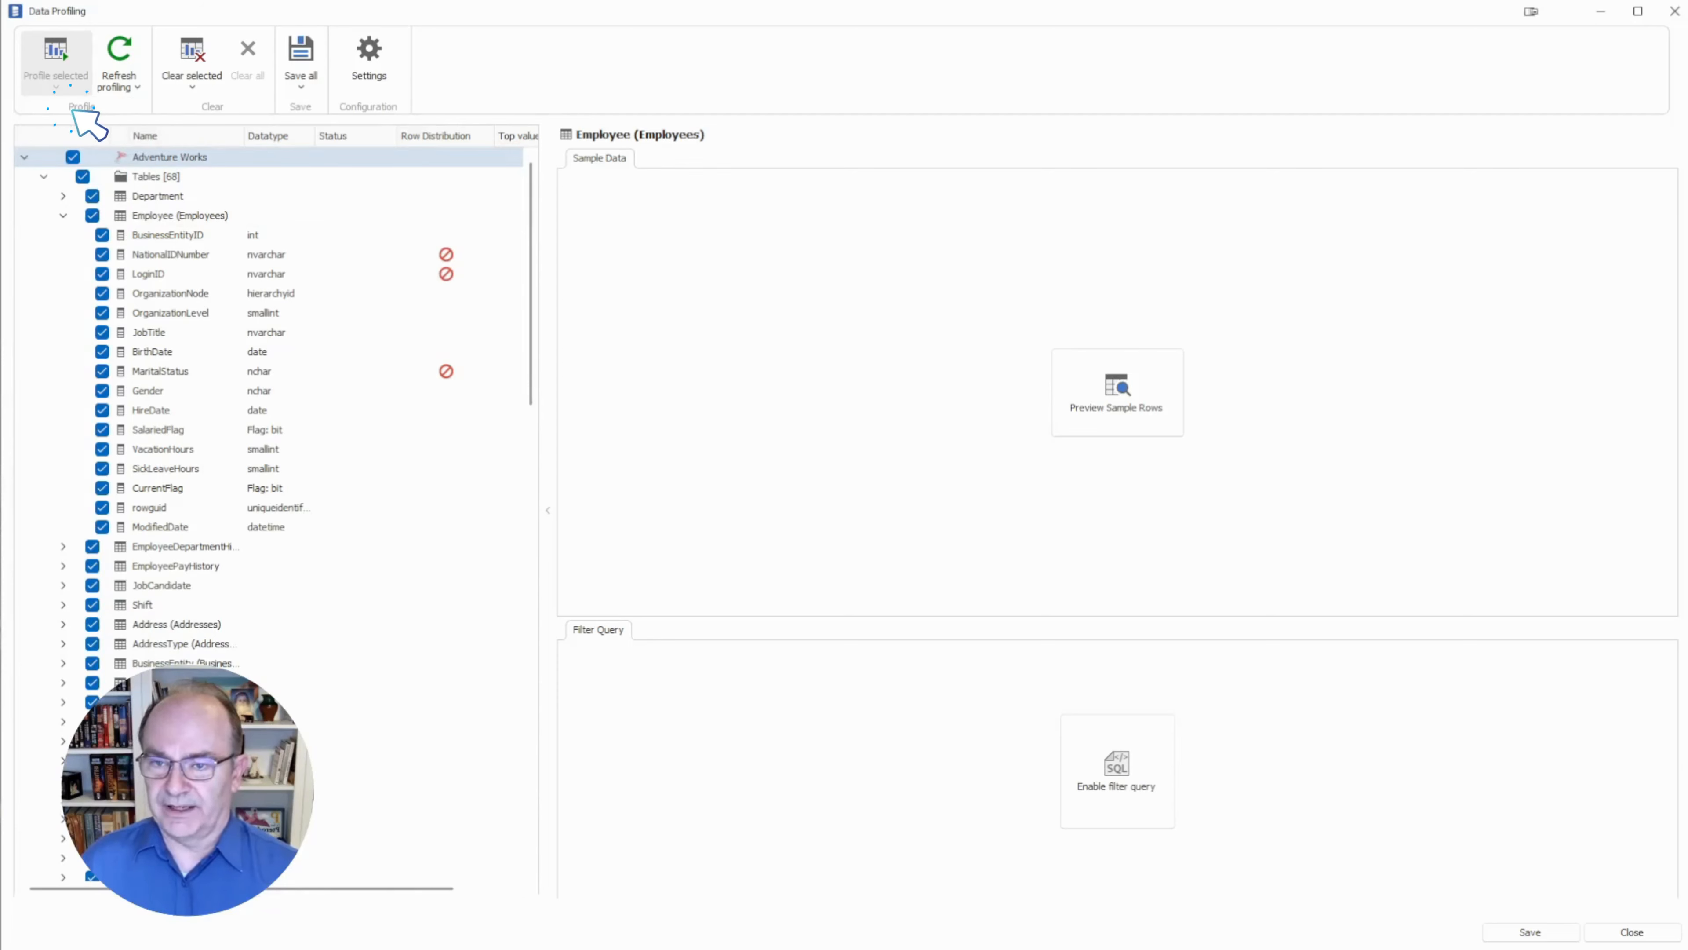
left_click(887, 518)
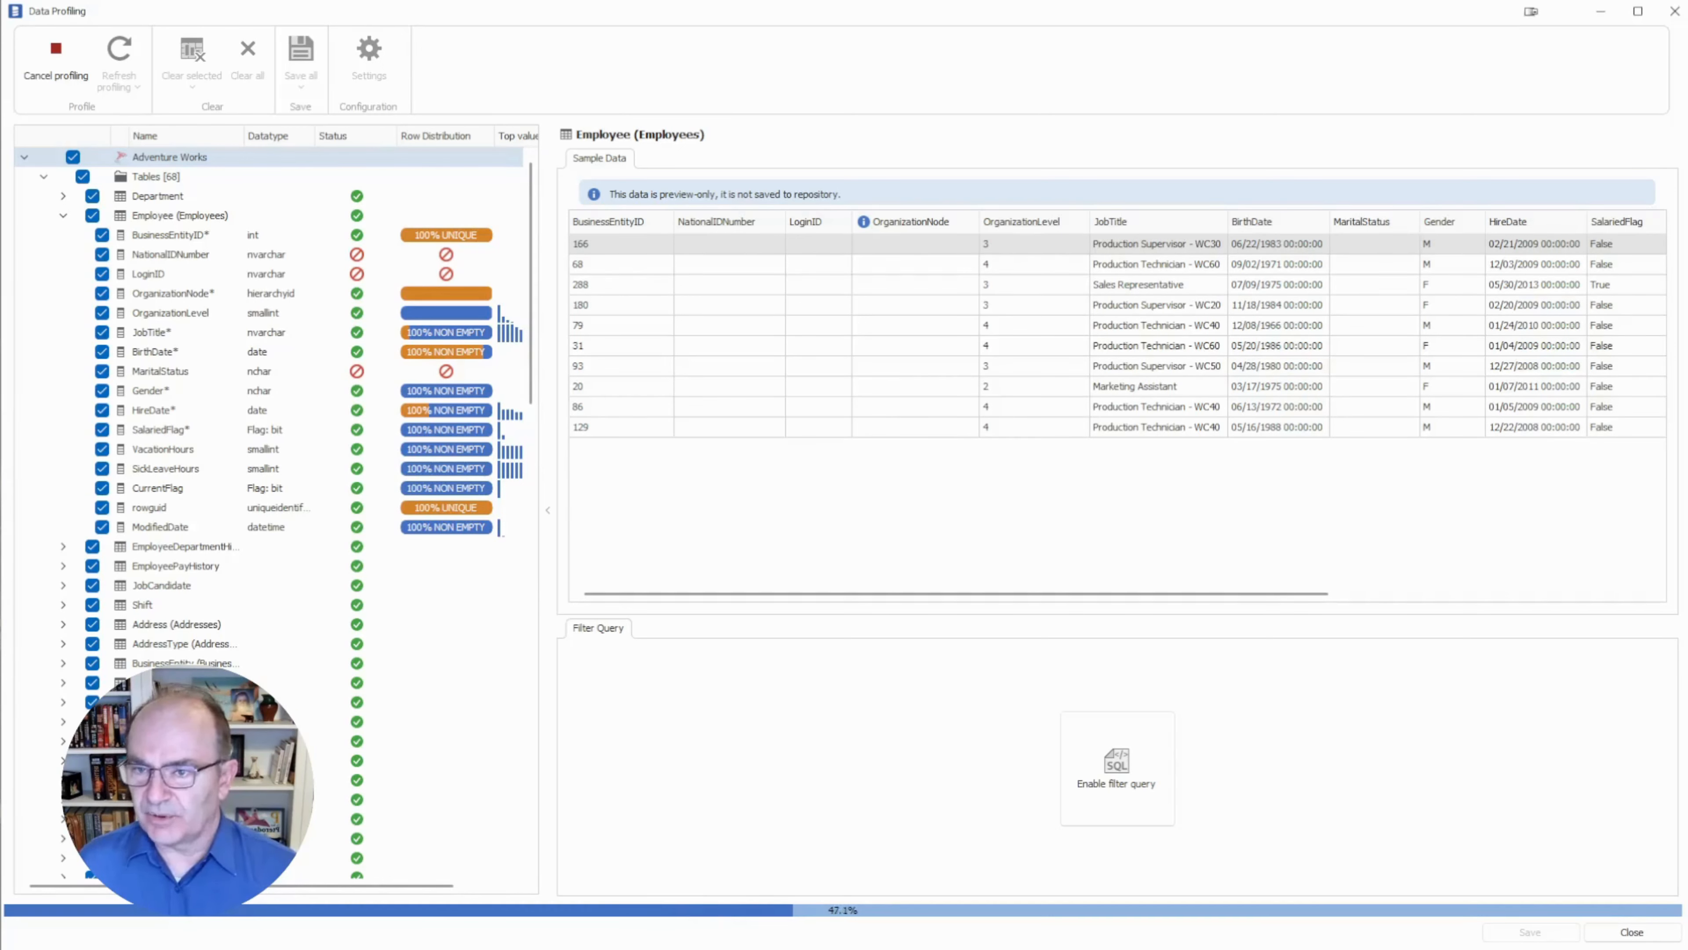
left_click(56, 62)
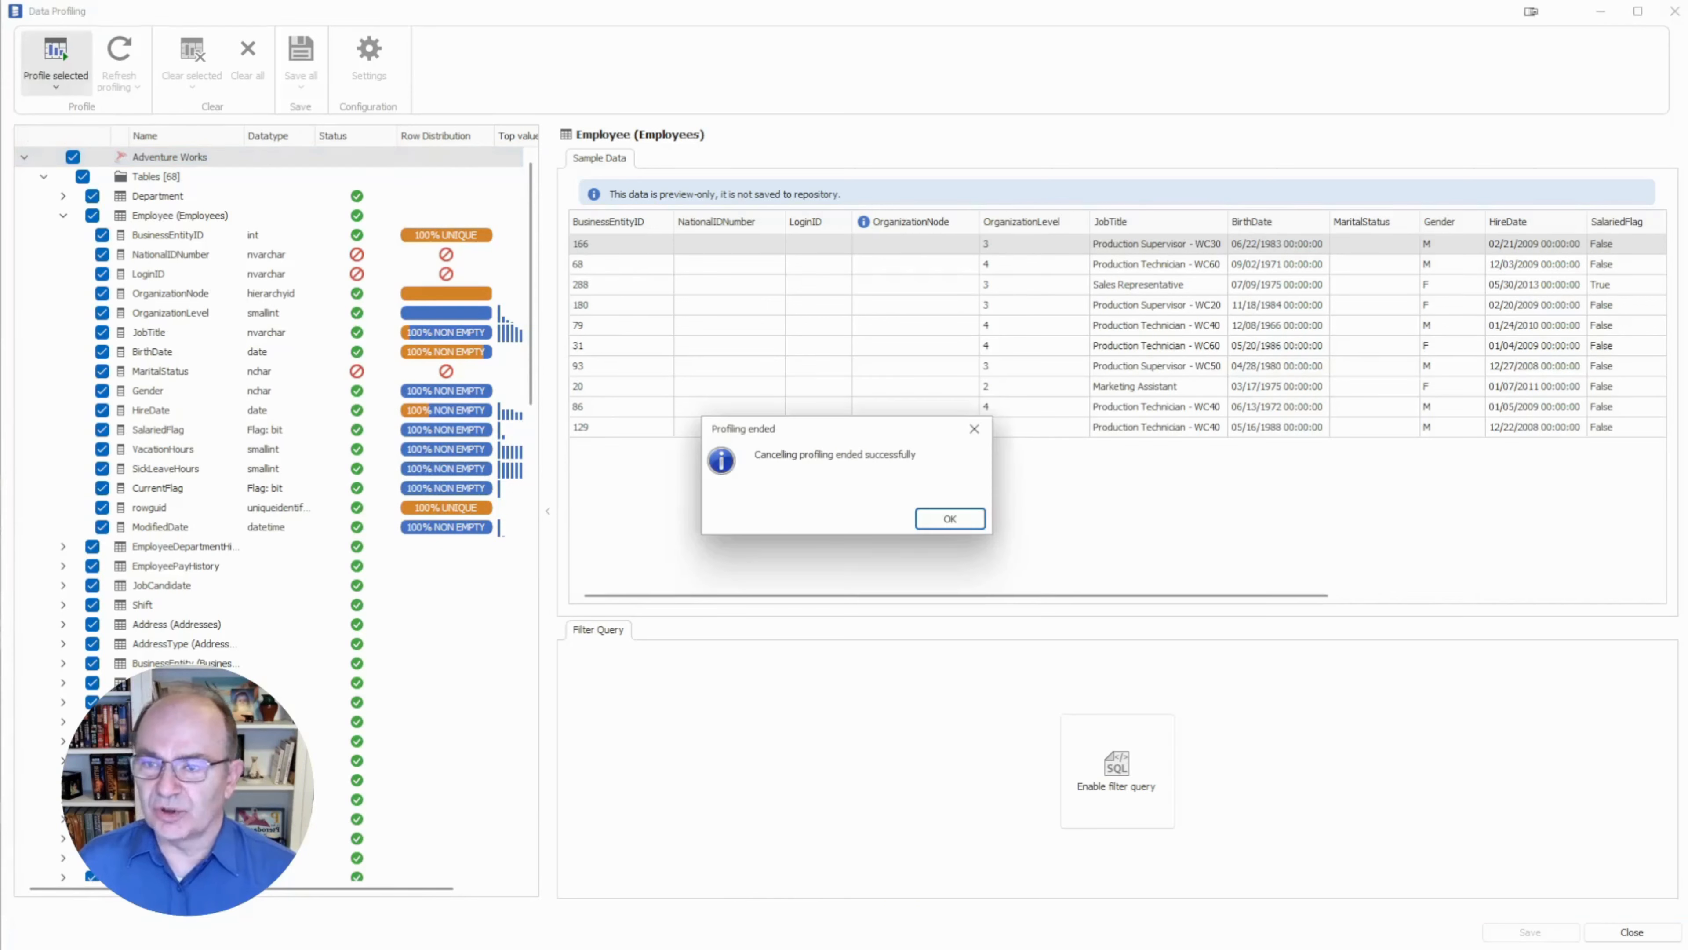
Dismiss the Profiling ended message, widen the tree to show Top values, and enable a filter query.
key("Return")
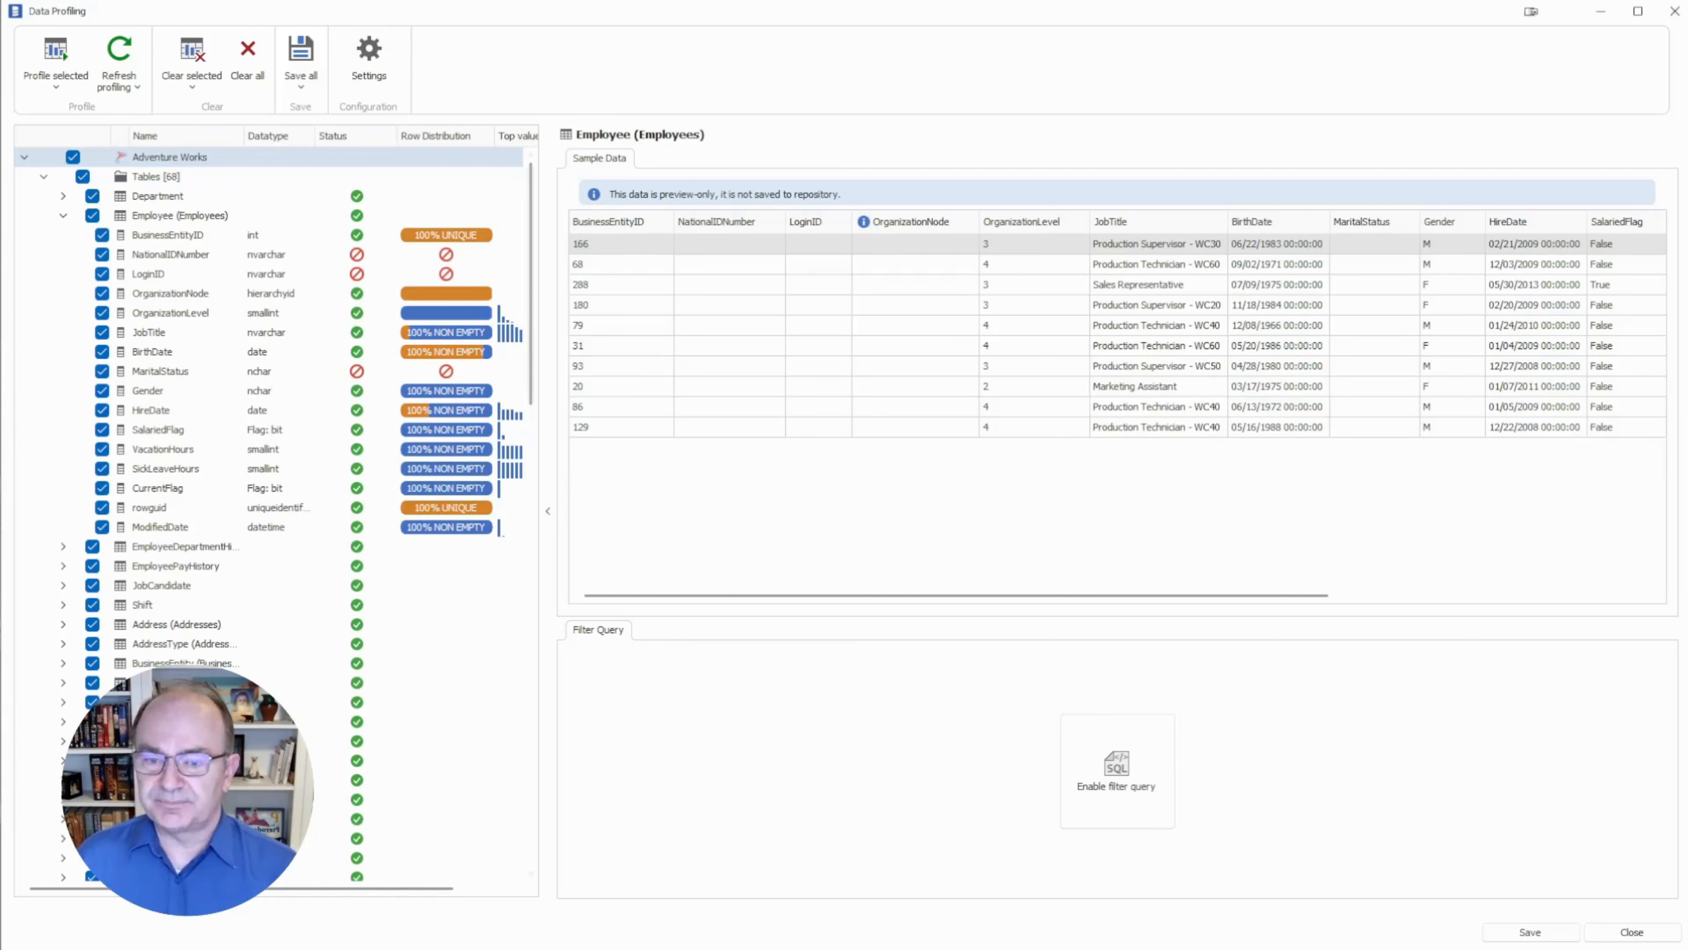
left_click_drag(548, 511, 616, 511)
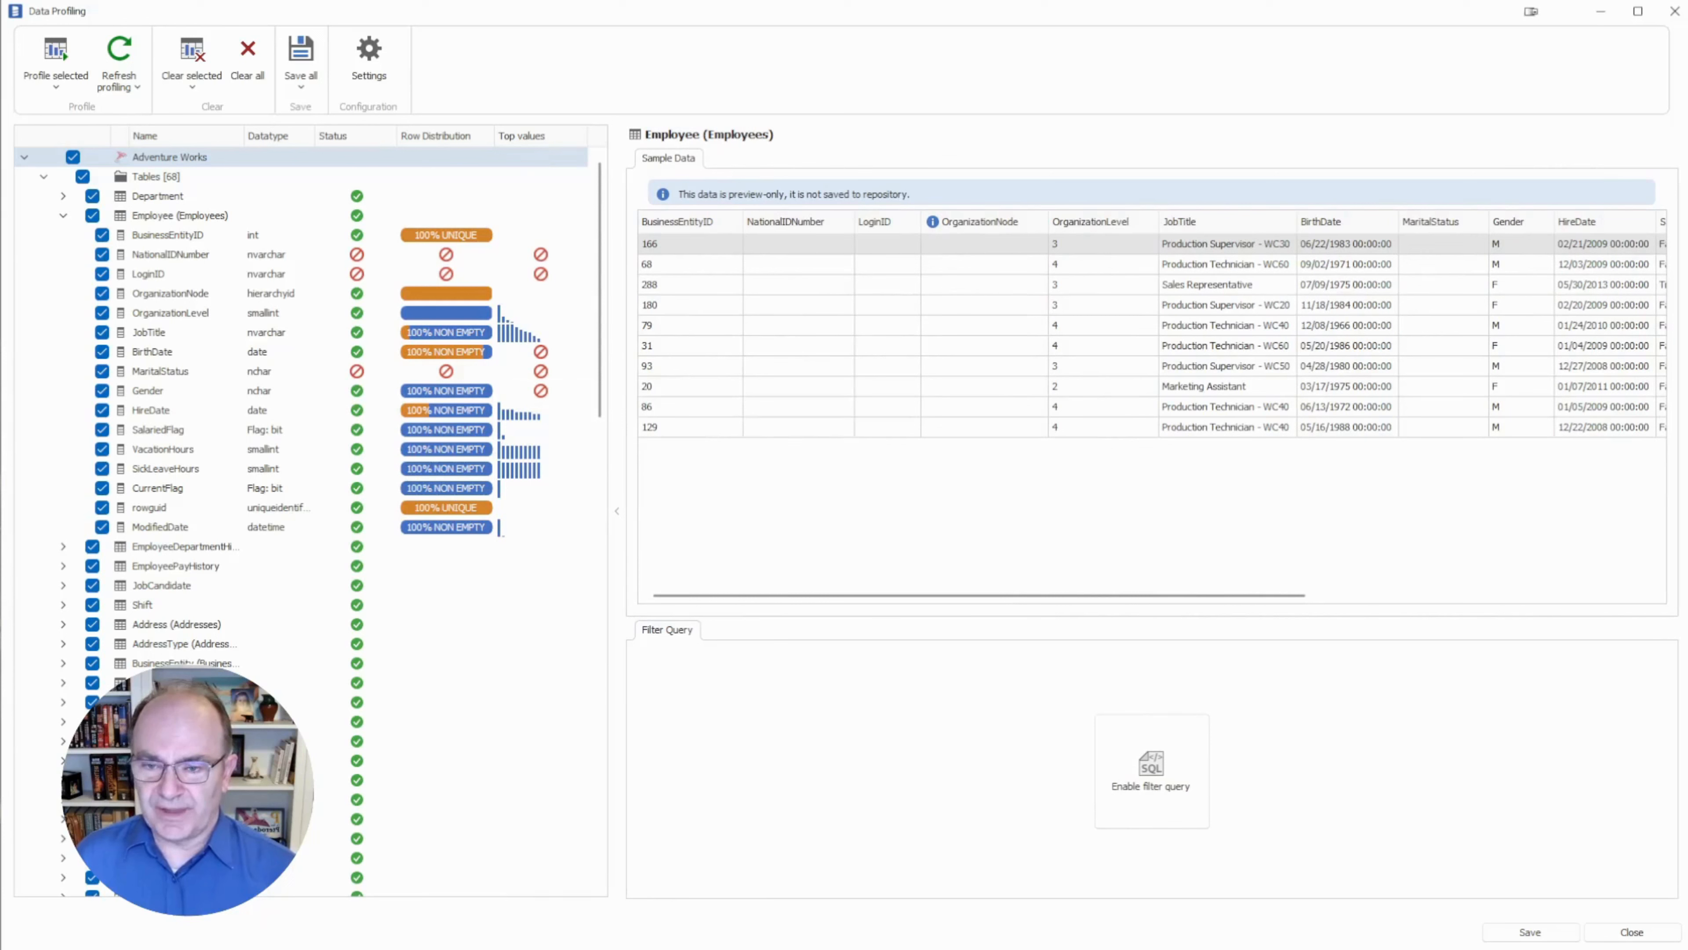
mouse_move(541, 392)
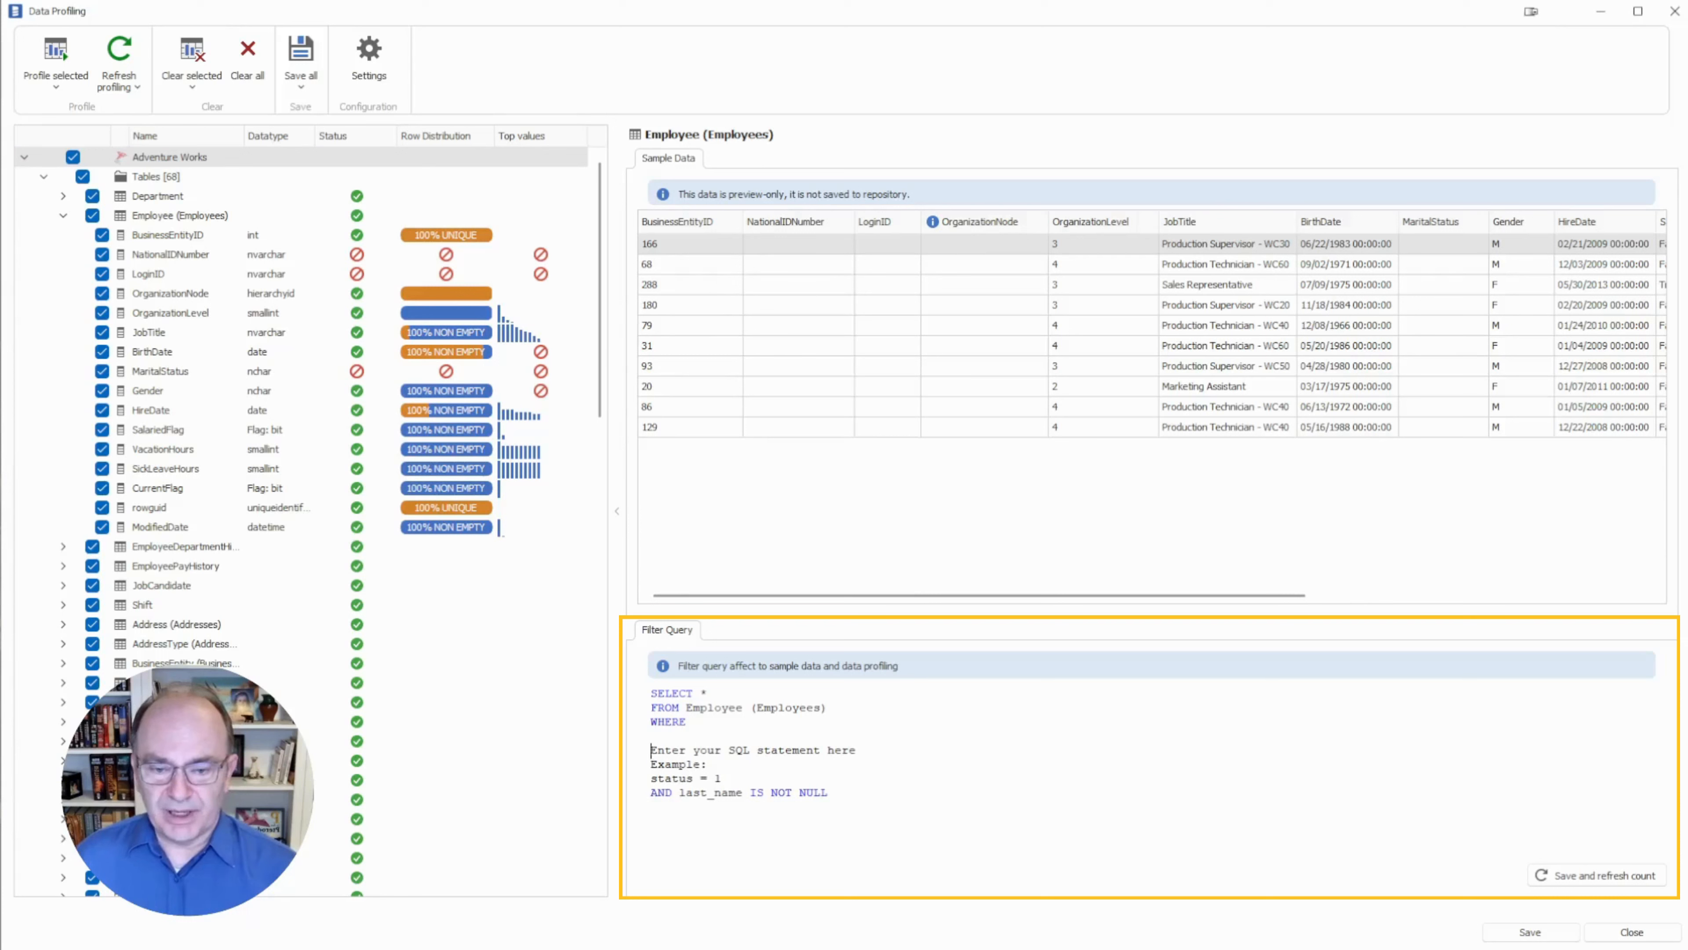
Filter Employee with JobTitle = 'Buyer' and refresh the count, leaving 9 of 290 rows.
left_click(655, 750)
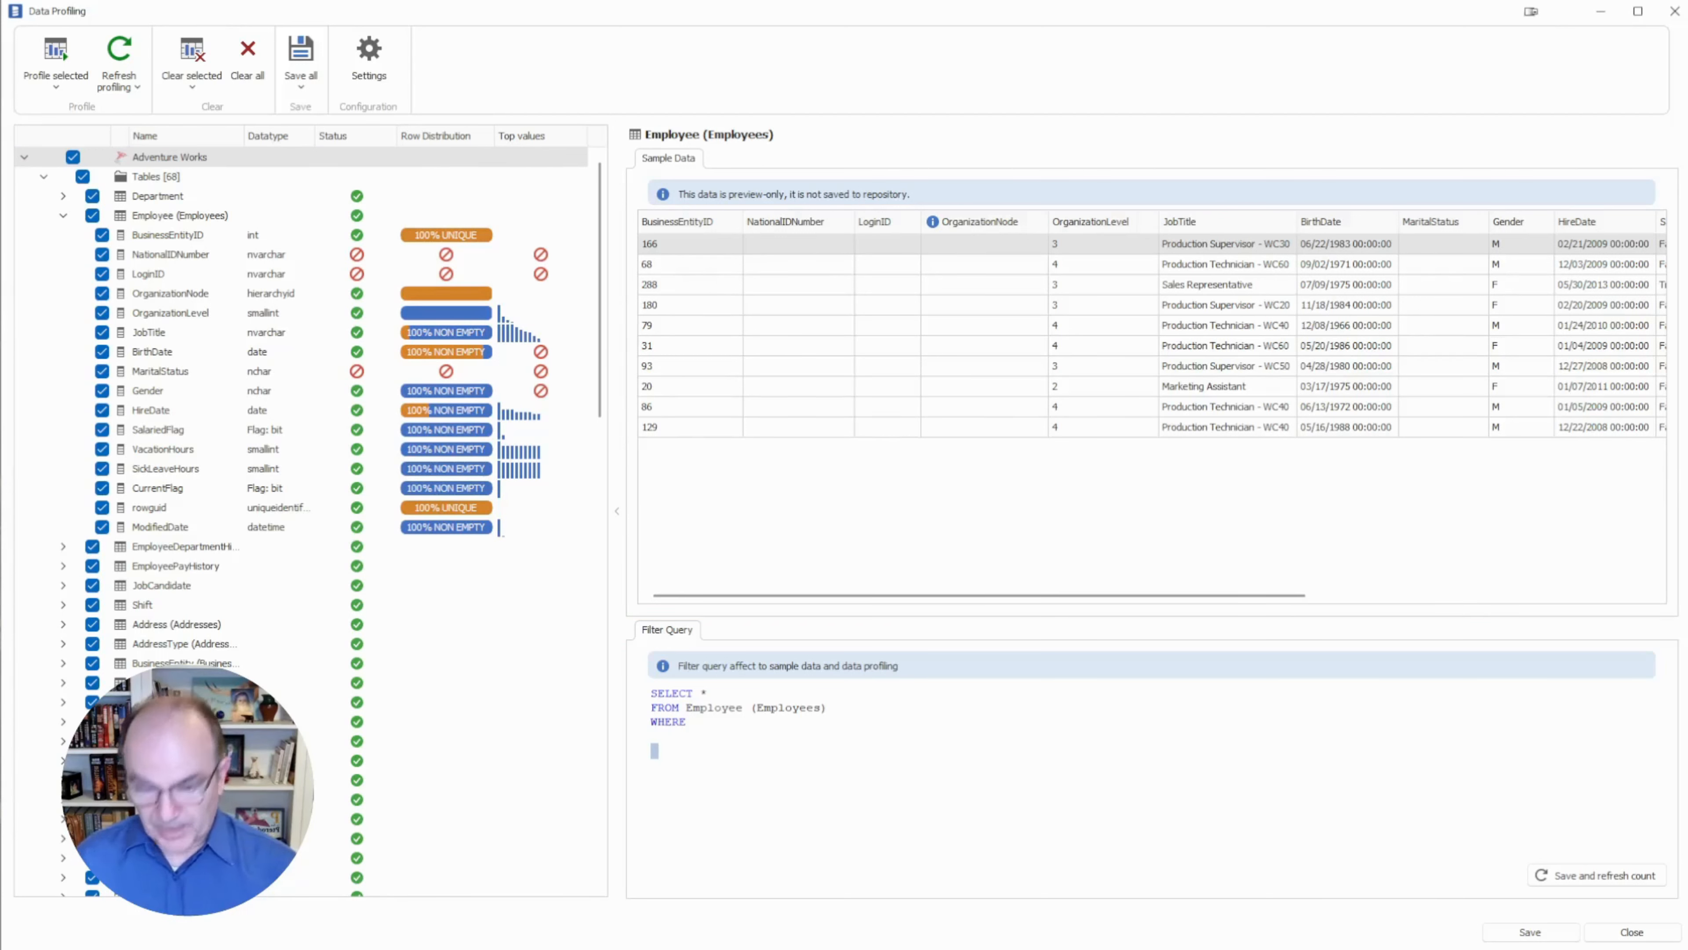
type("JobTitle = 'Buyer'")
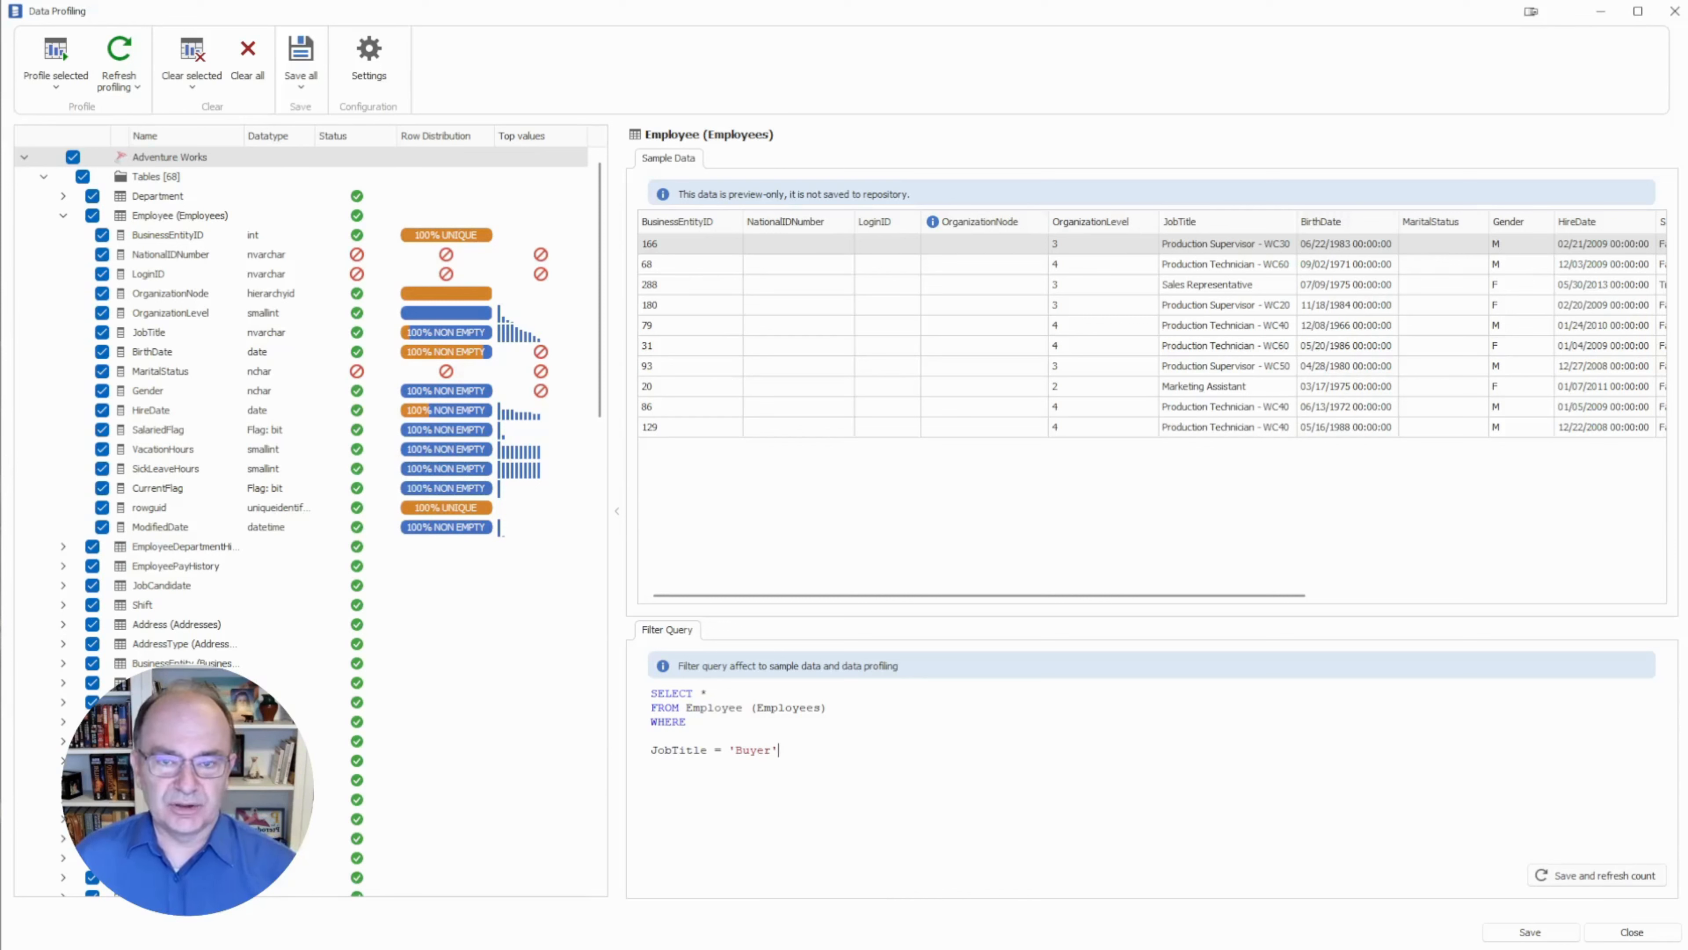
left_click(1648, 876)
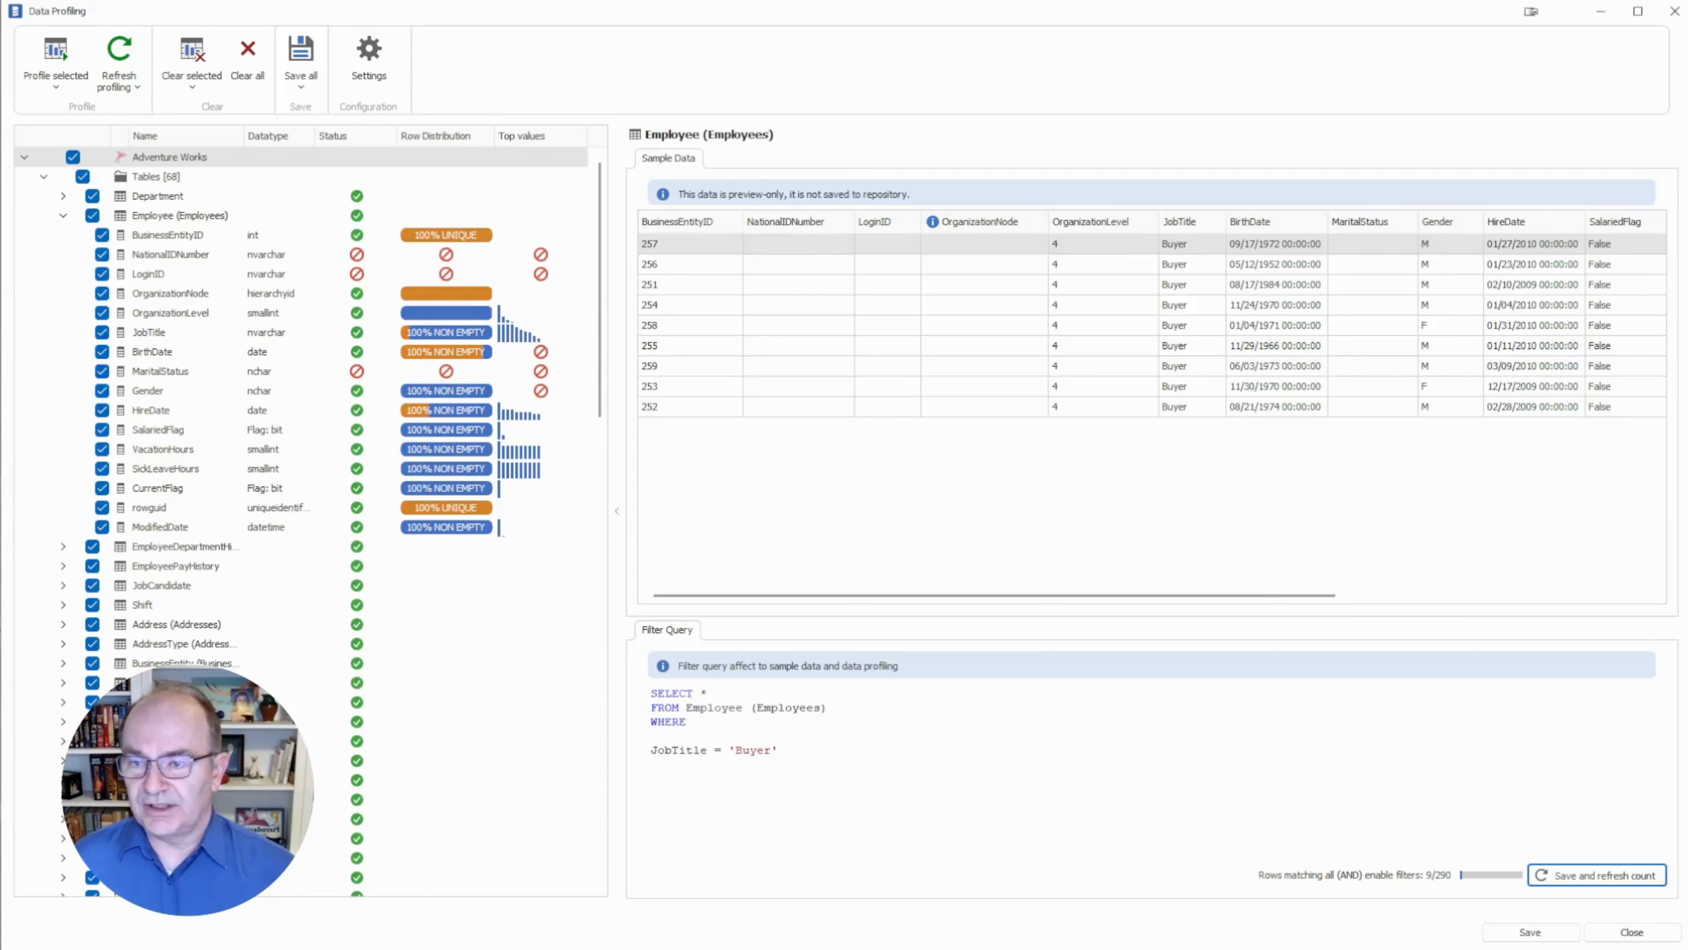
left_click(179, 215)
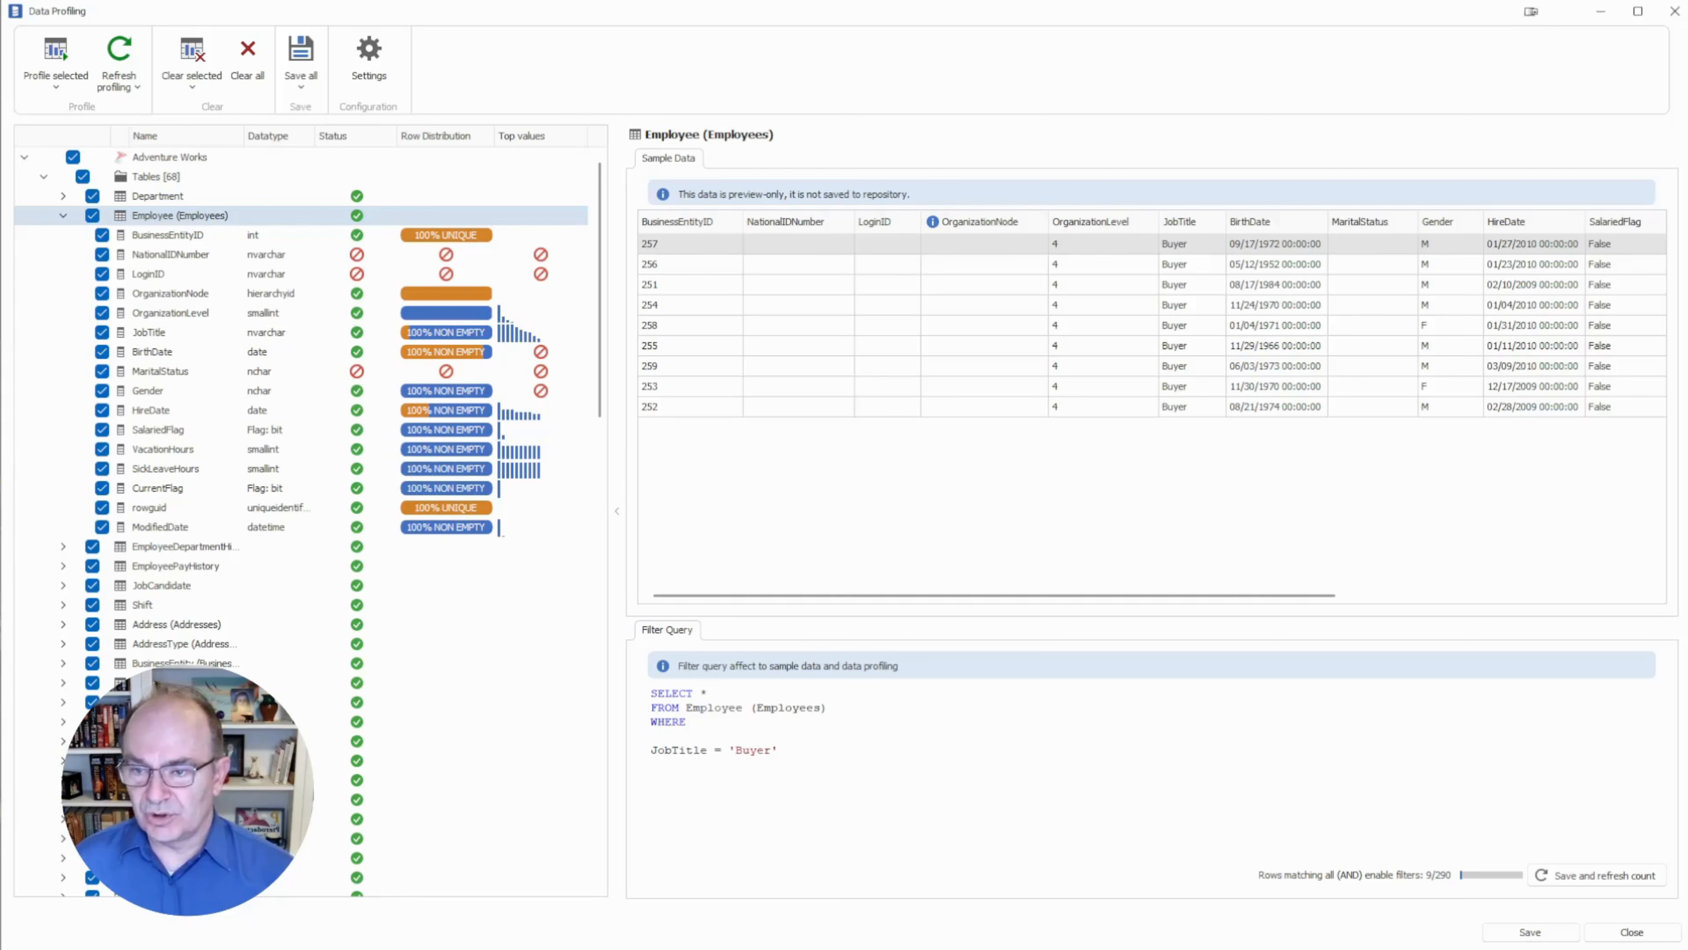
Refresh the JobTitle values profile under the filter, showing only Buyer across 9 rows.
left_click(149, 332)
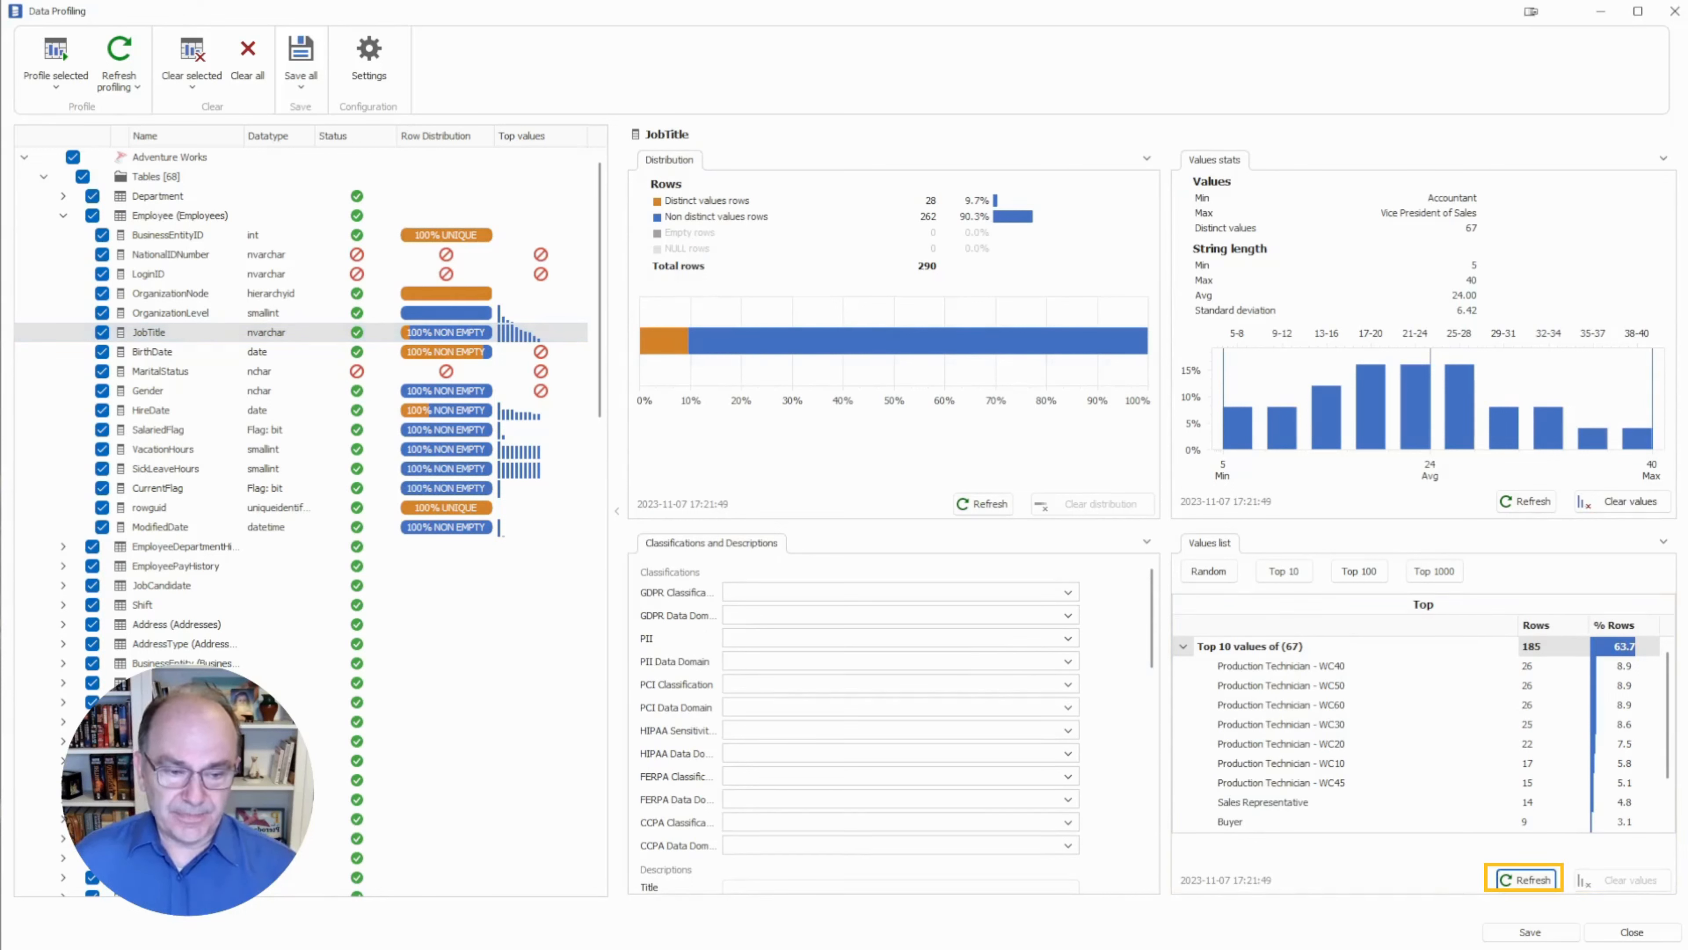
left_click(1526, 879)
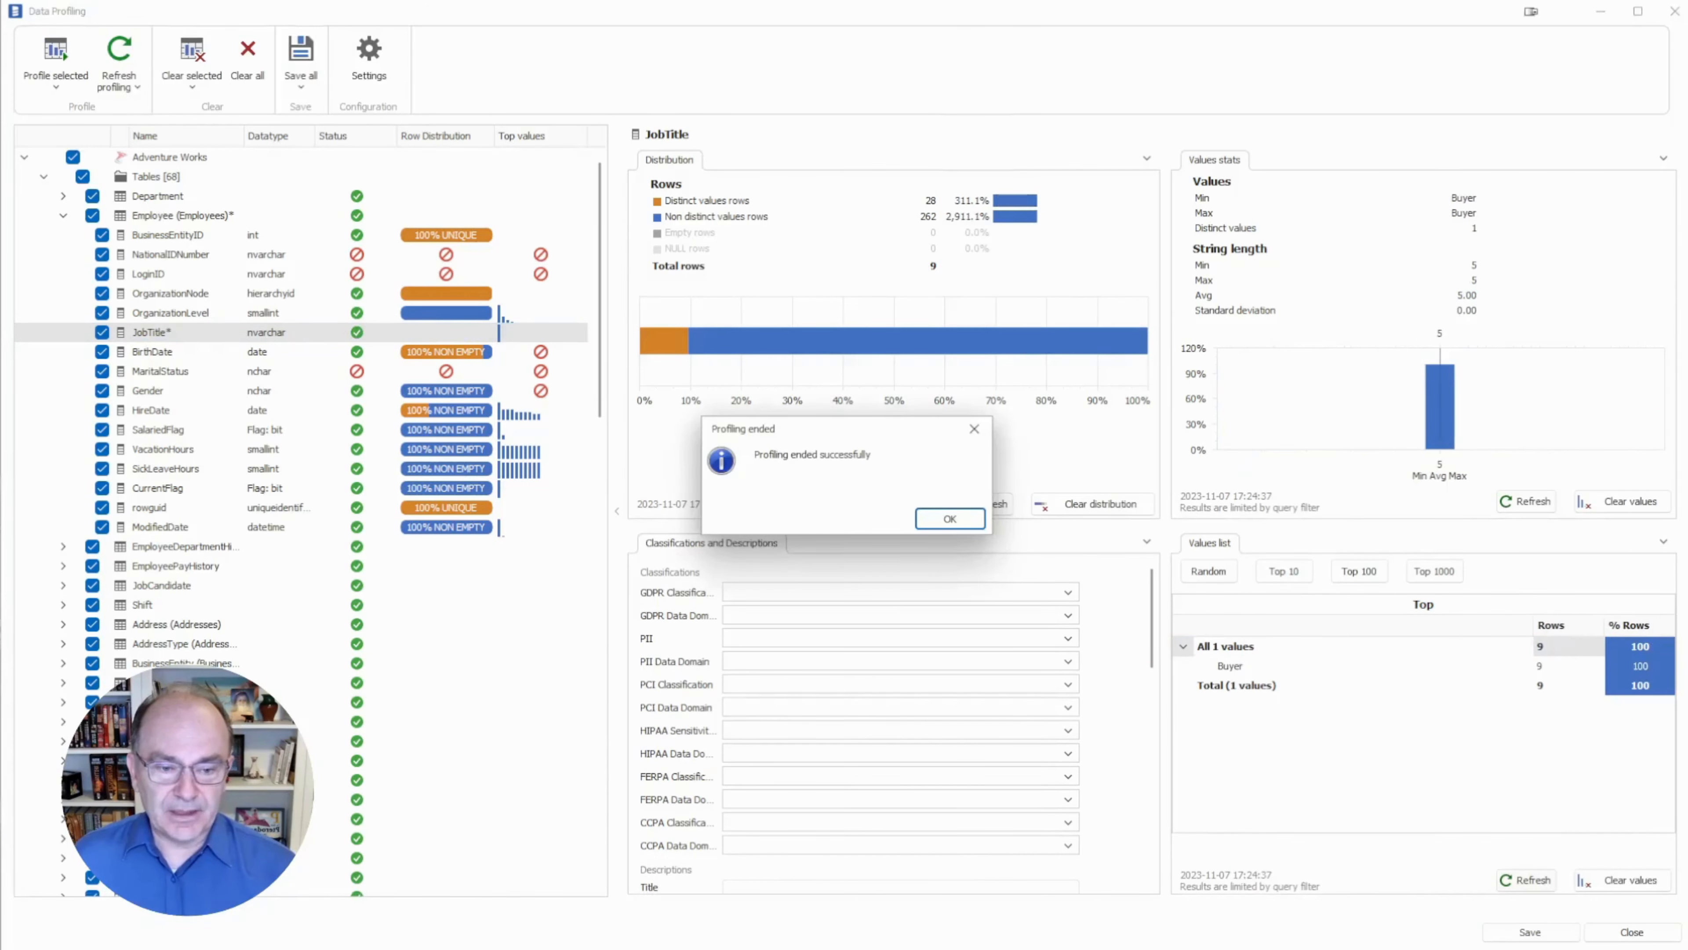
key("Return")
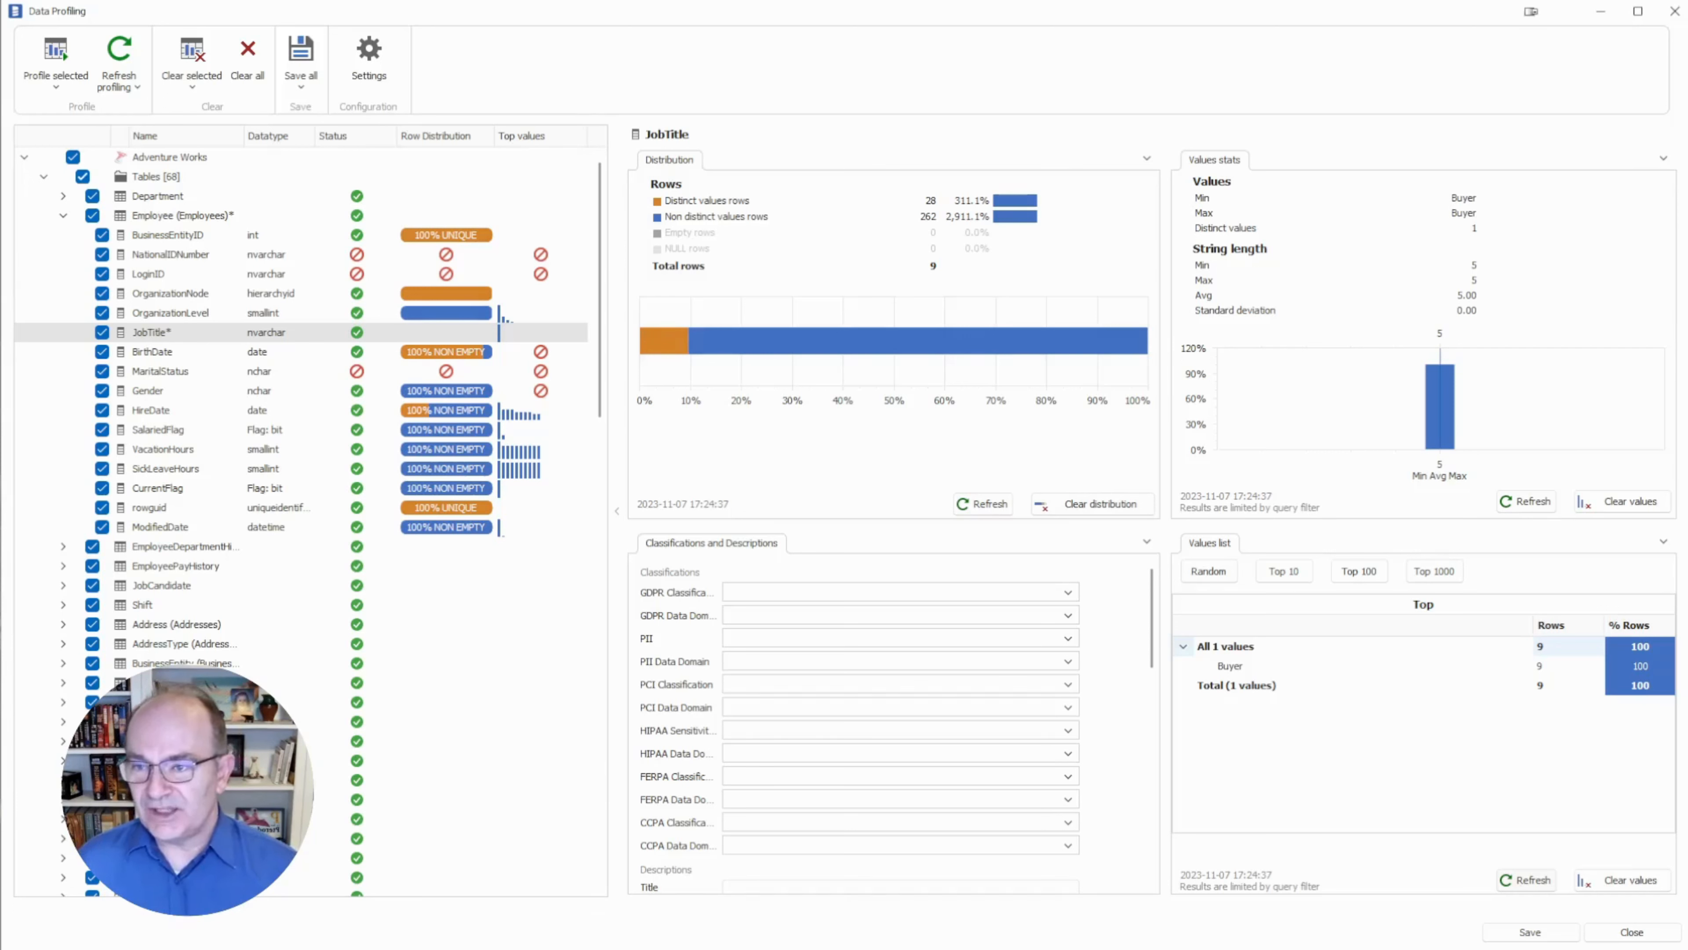
Run full profiling on only the Employee table under the Buyer filter, then select the JobTitle = 'Buyer' condition.
left_click(73, 157)
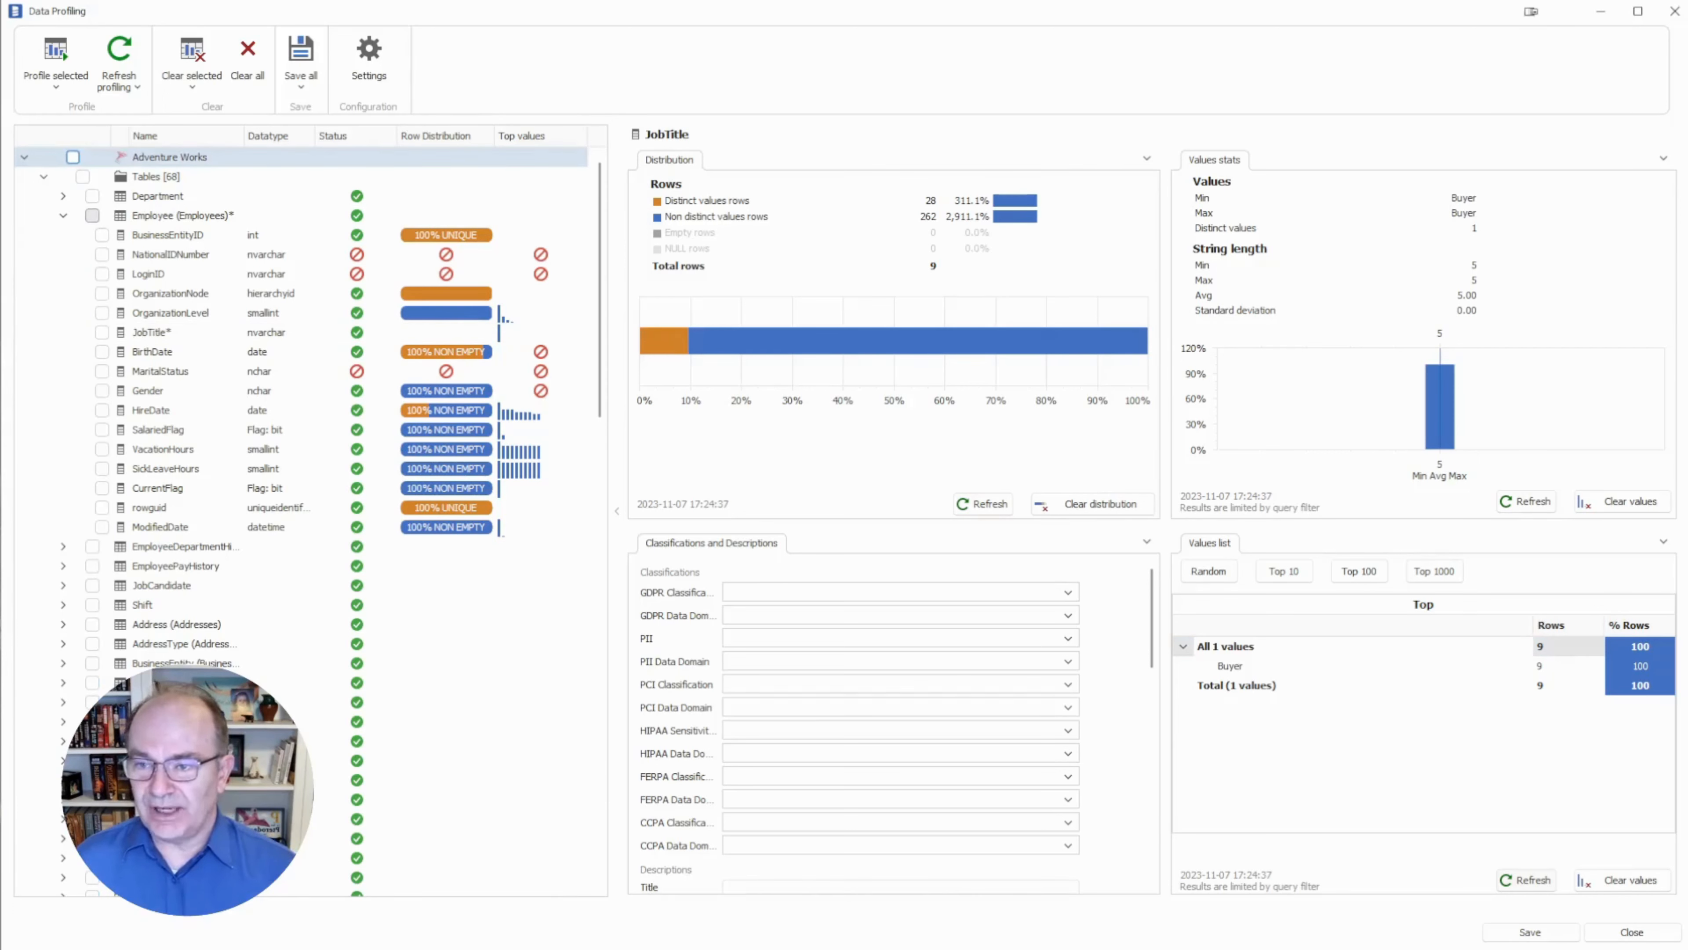
left_click(93, 215)
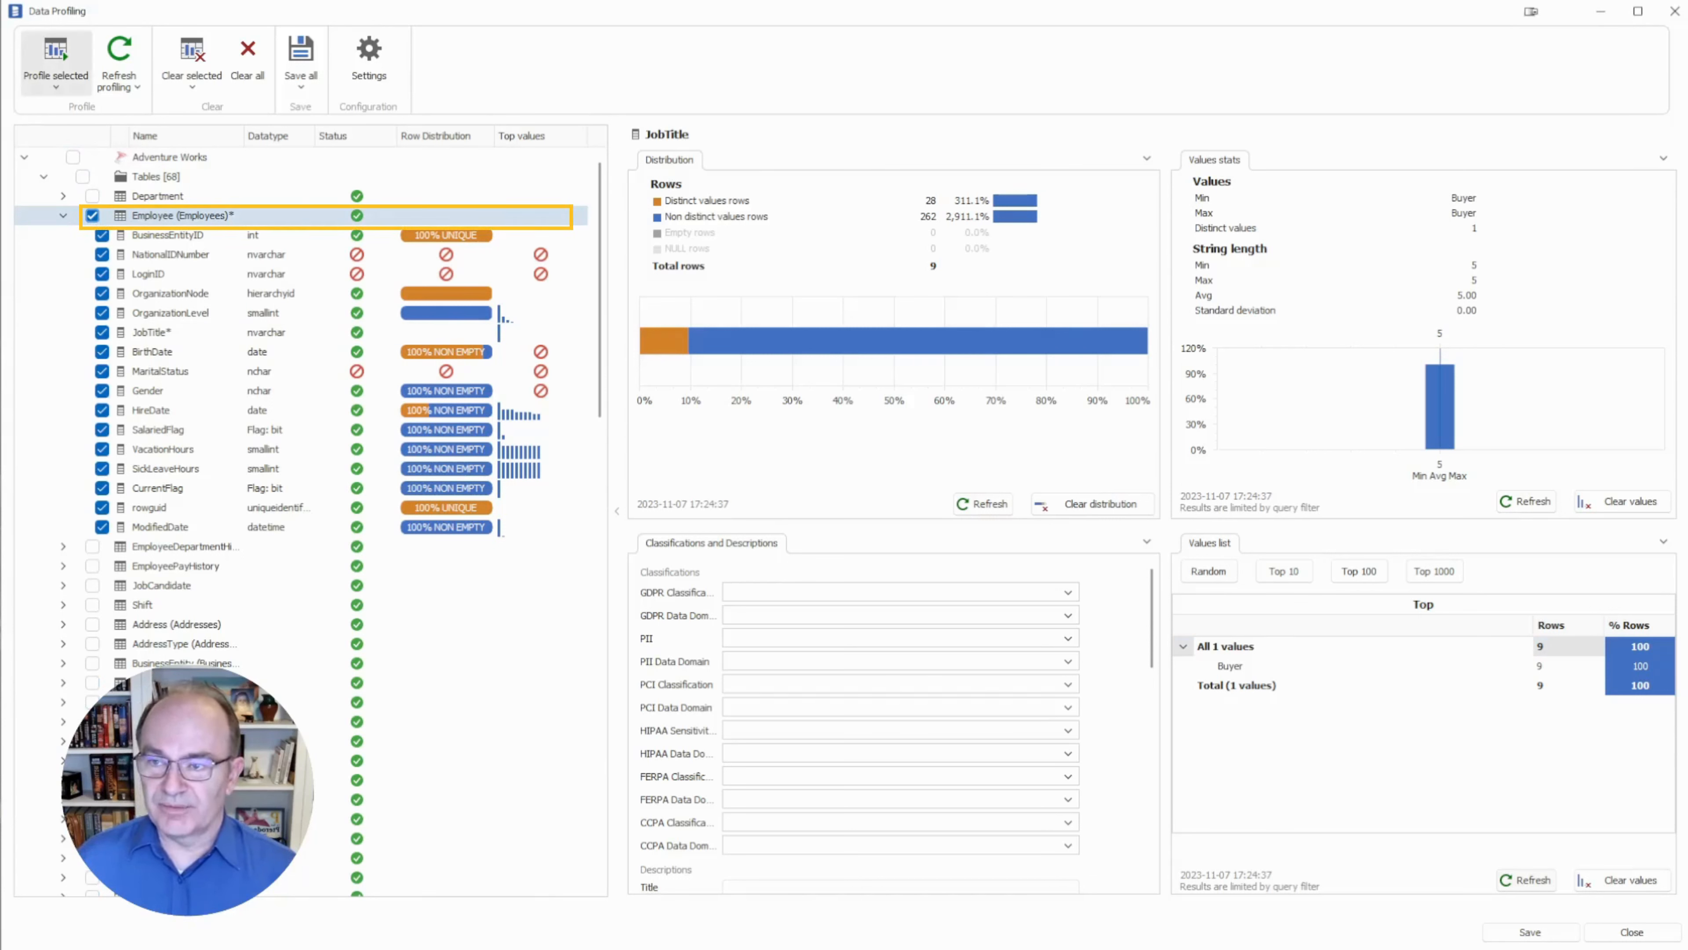
left_click(56, 69)
left_click(87, 115)
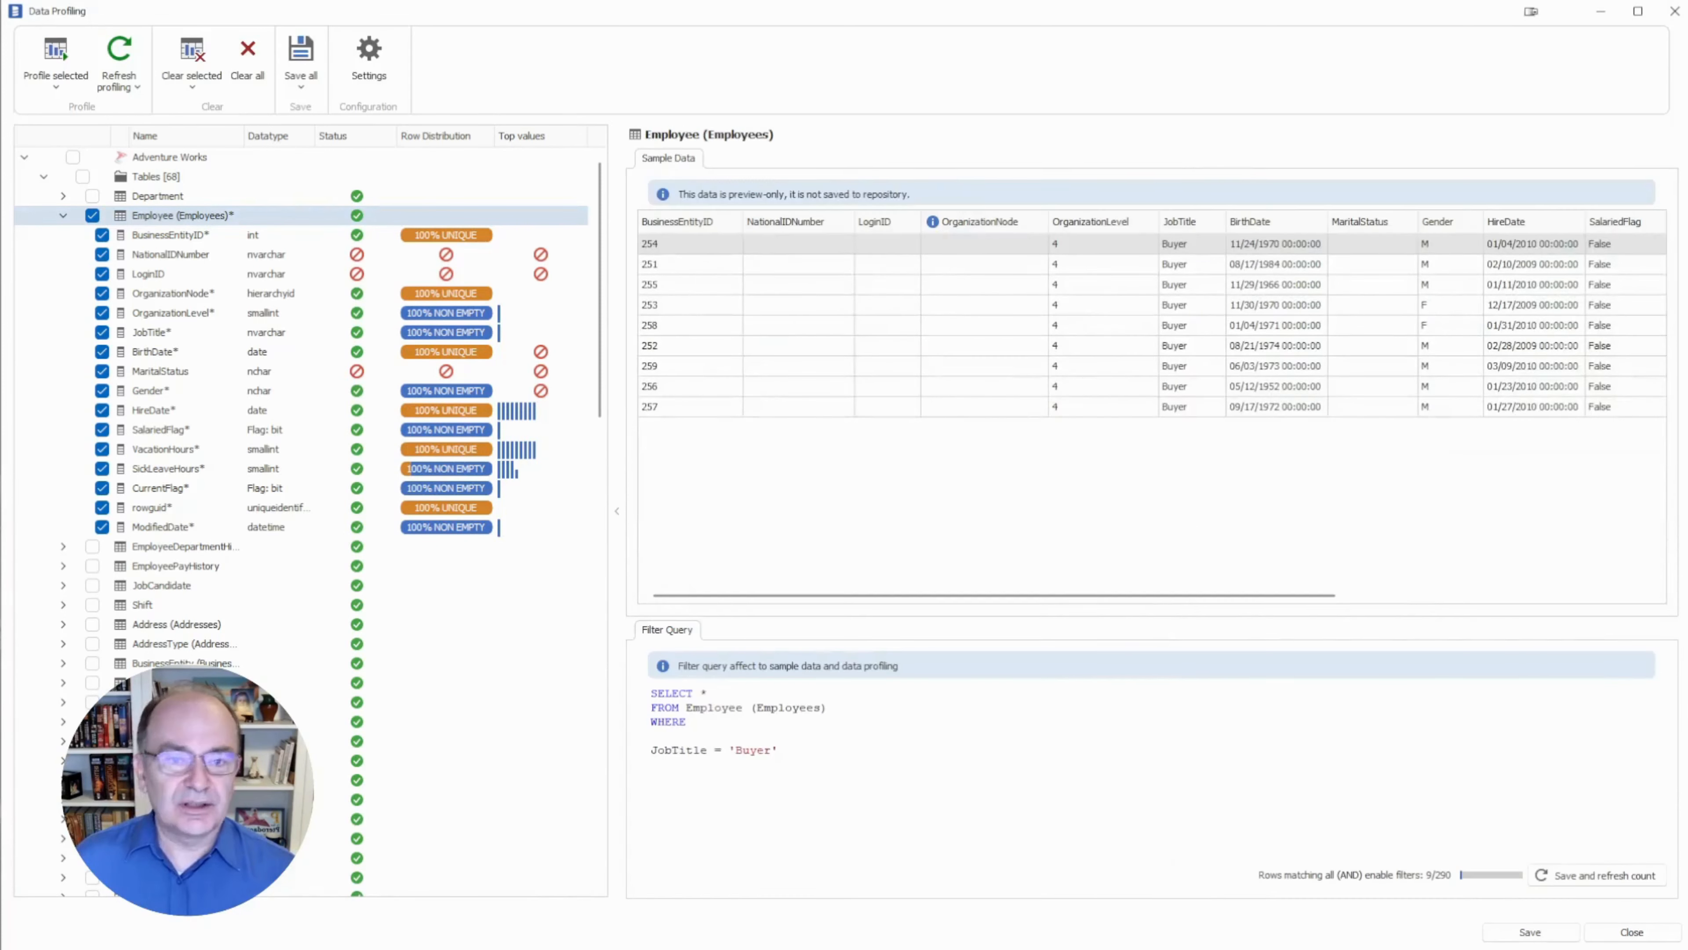
left_click_drag(786, 750, 651, 750)
Delete the JobTitle = 'Buyer' condition and fully re-profile the Employee table across all rows.
key("Delete")
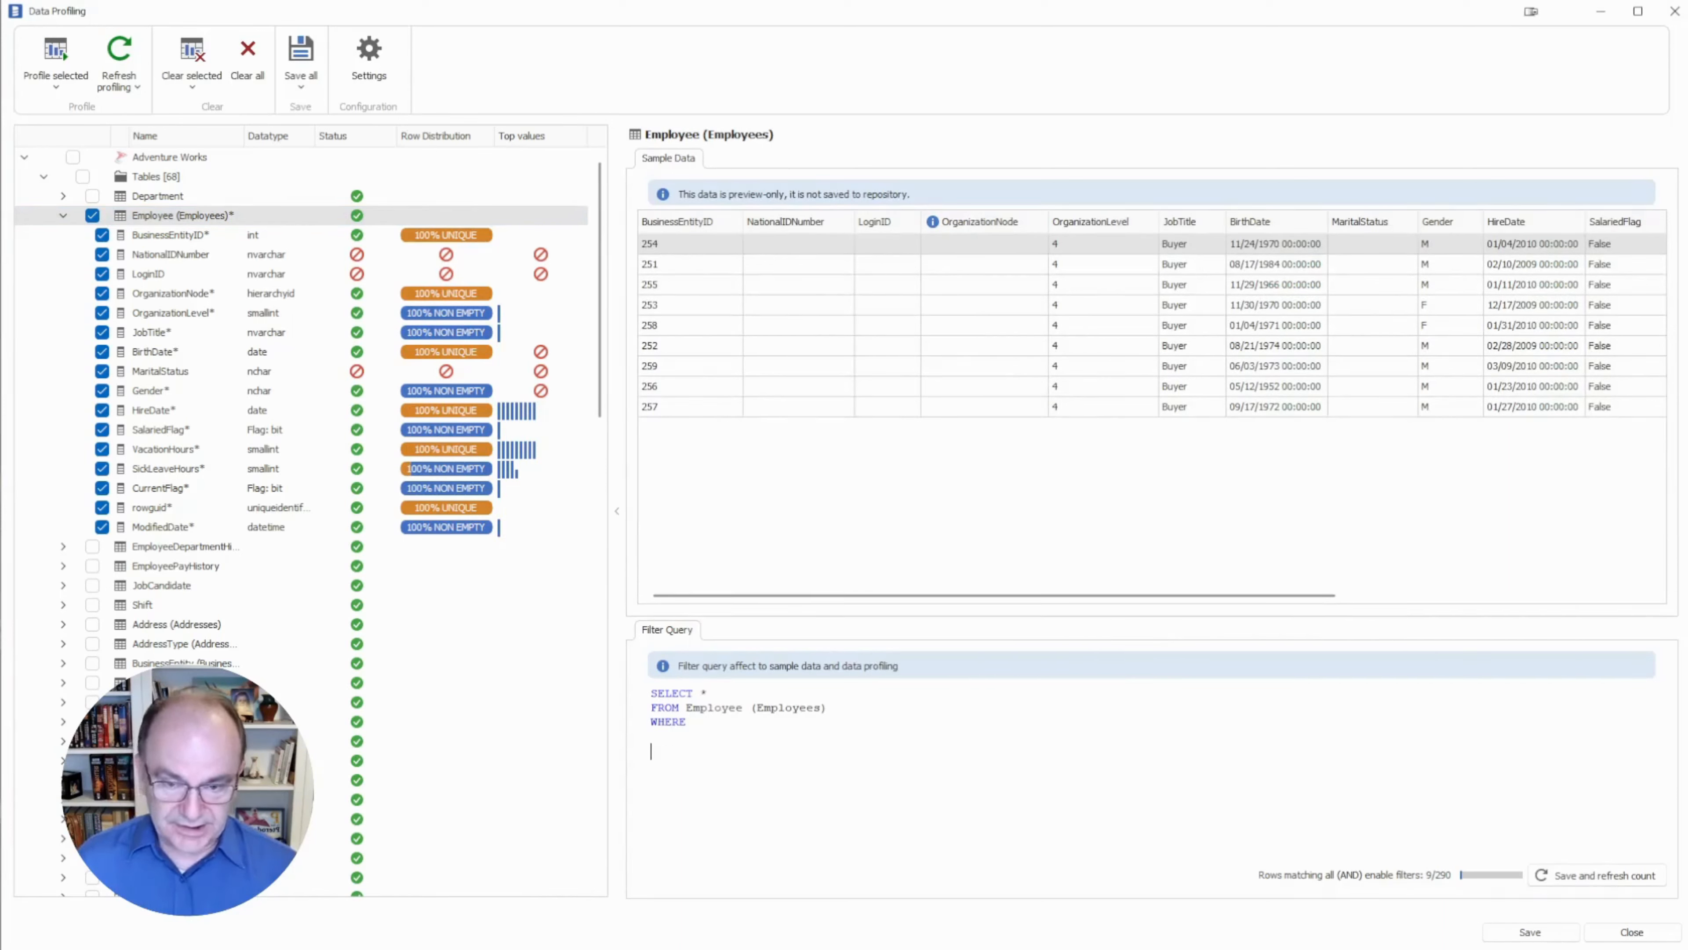
key("Tab")
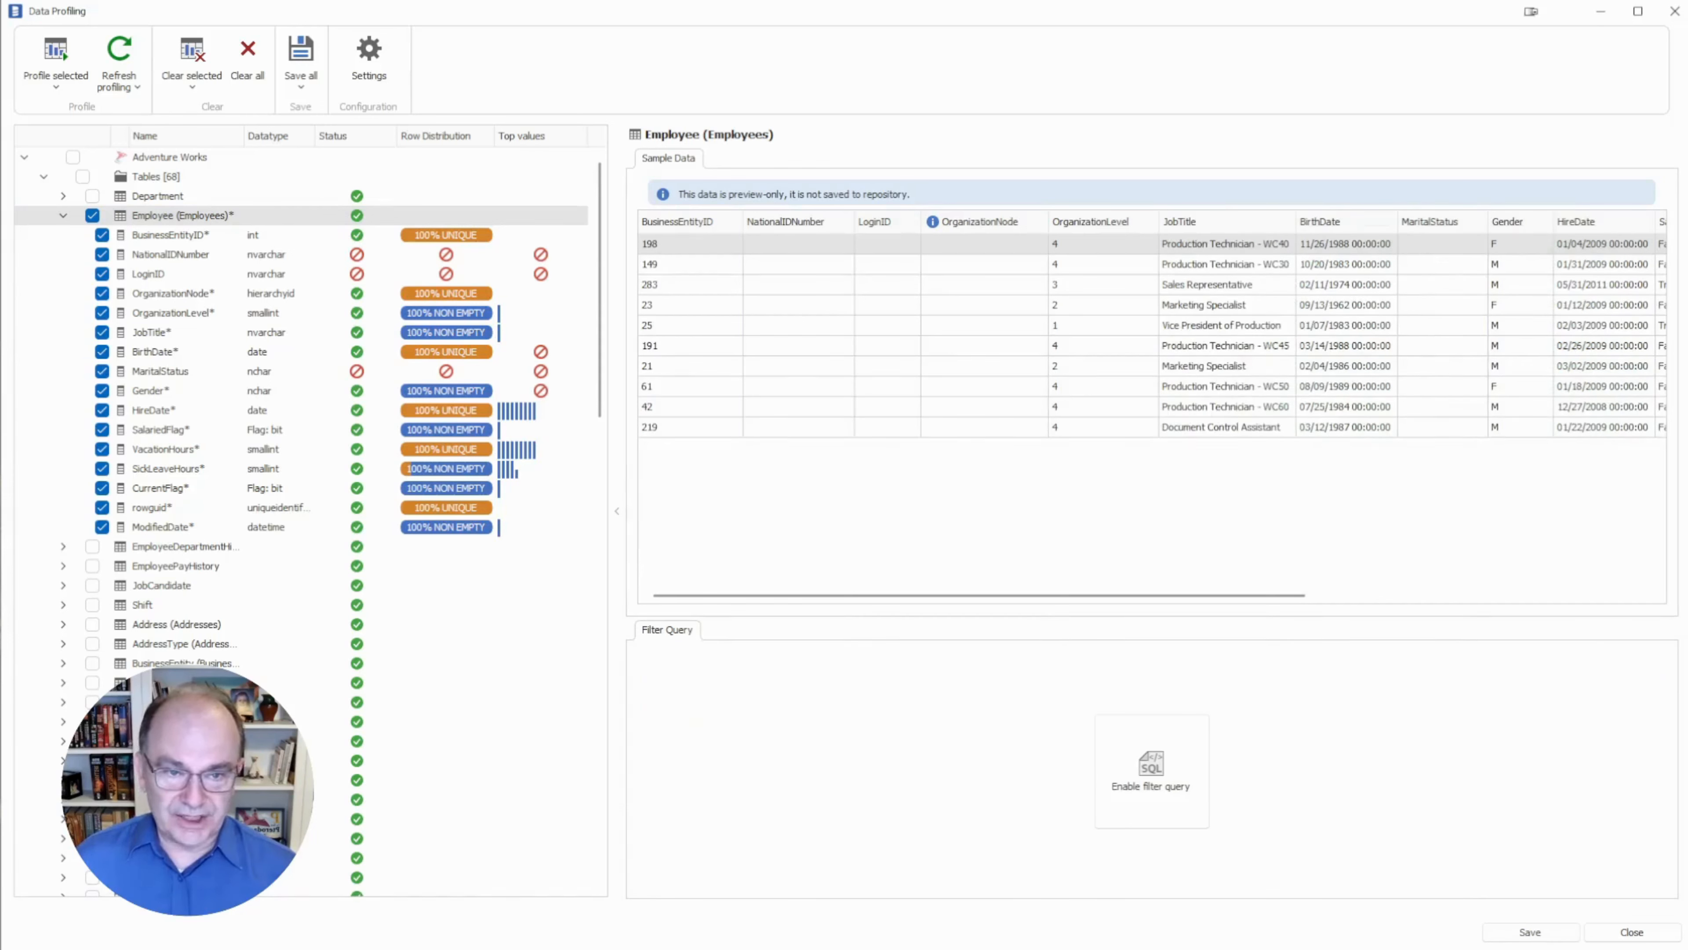
left_click(56, 73)
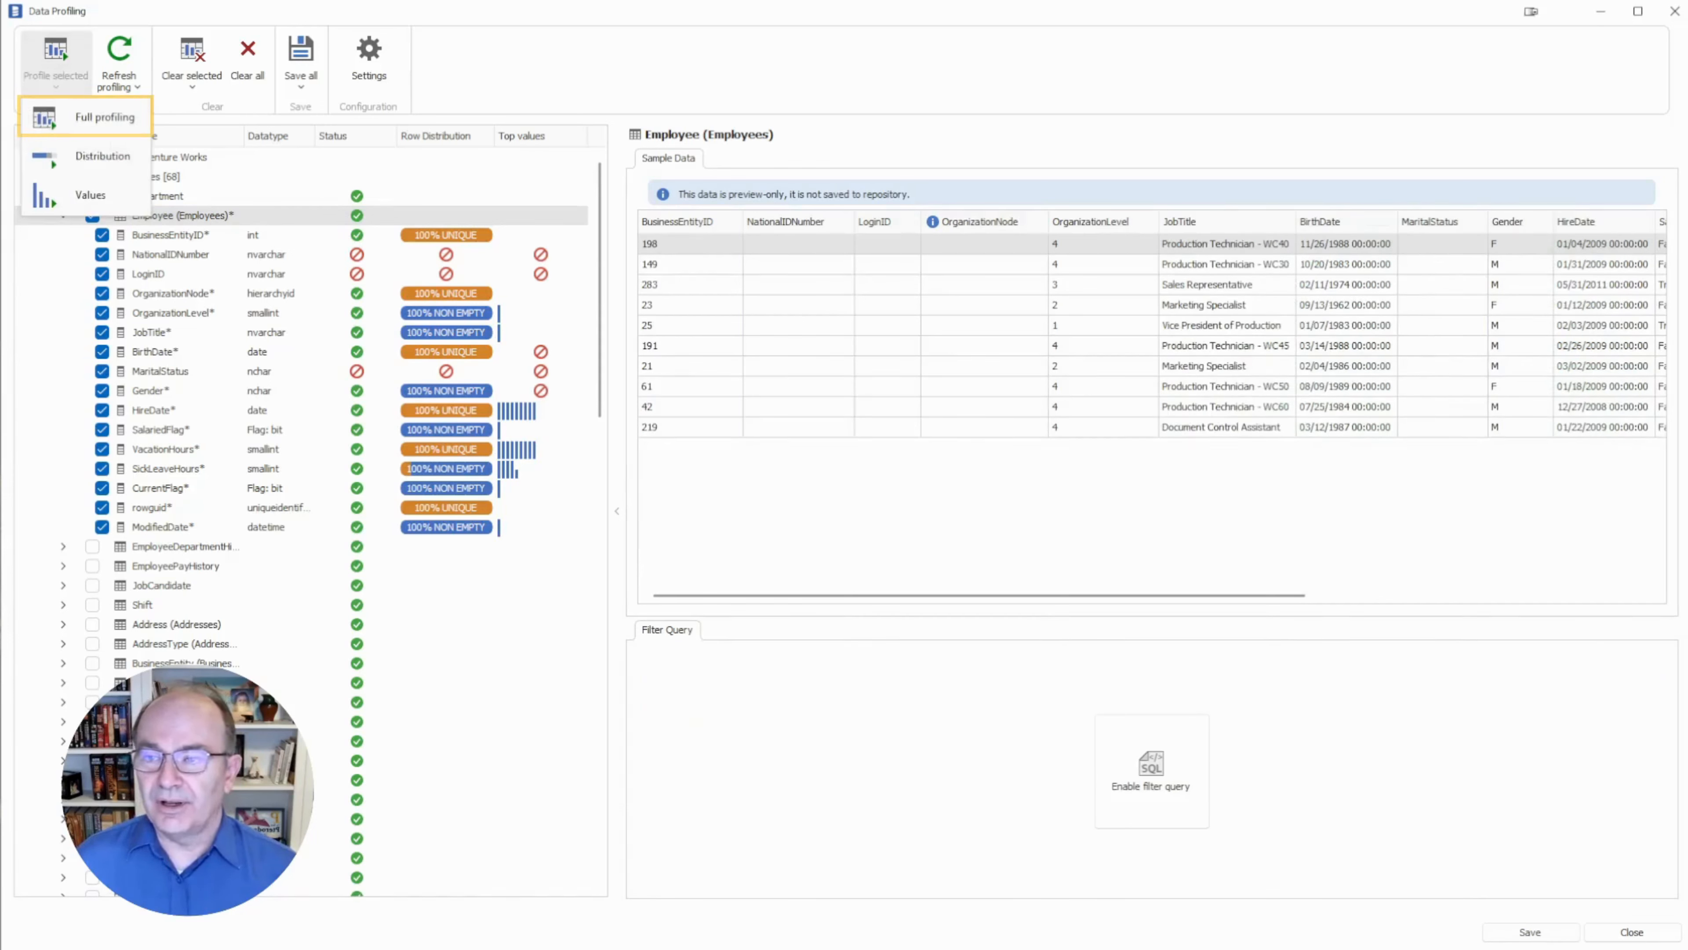
left_click(93, 116)
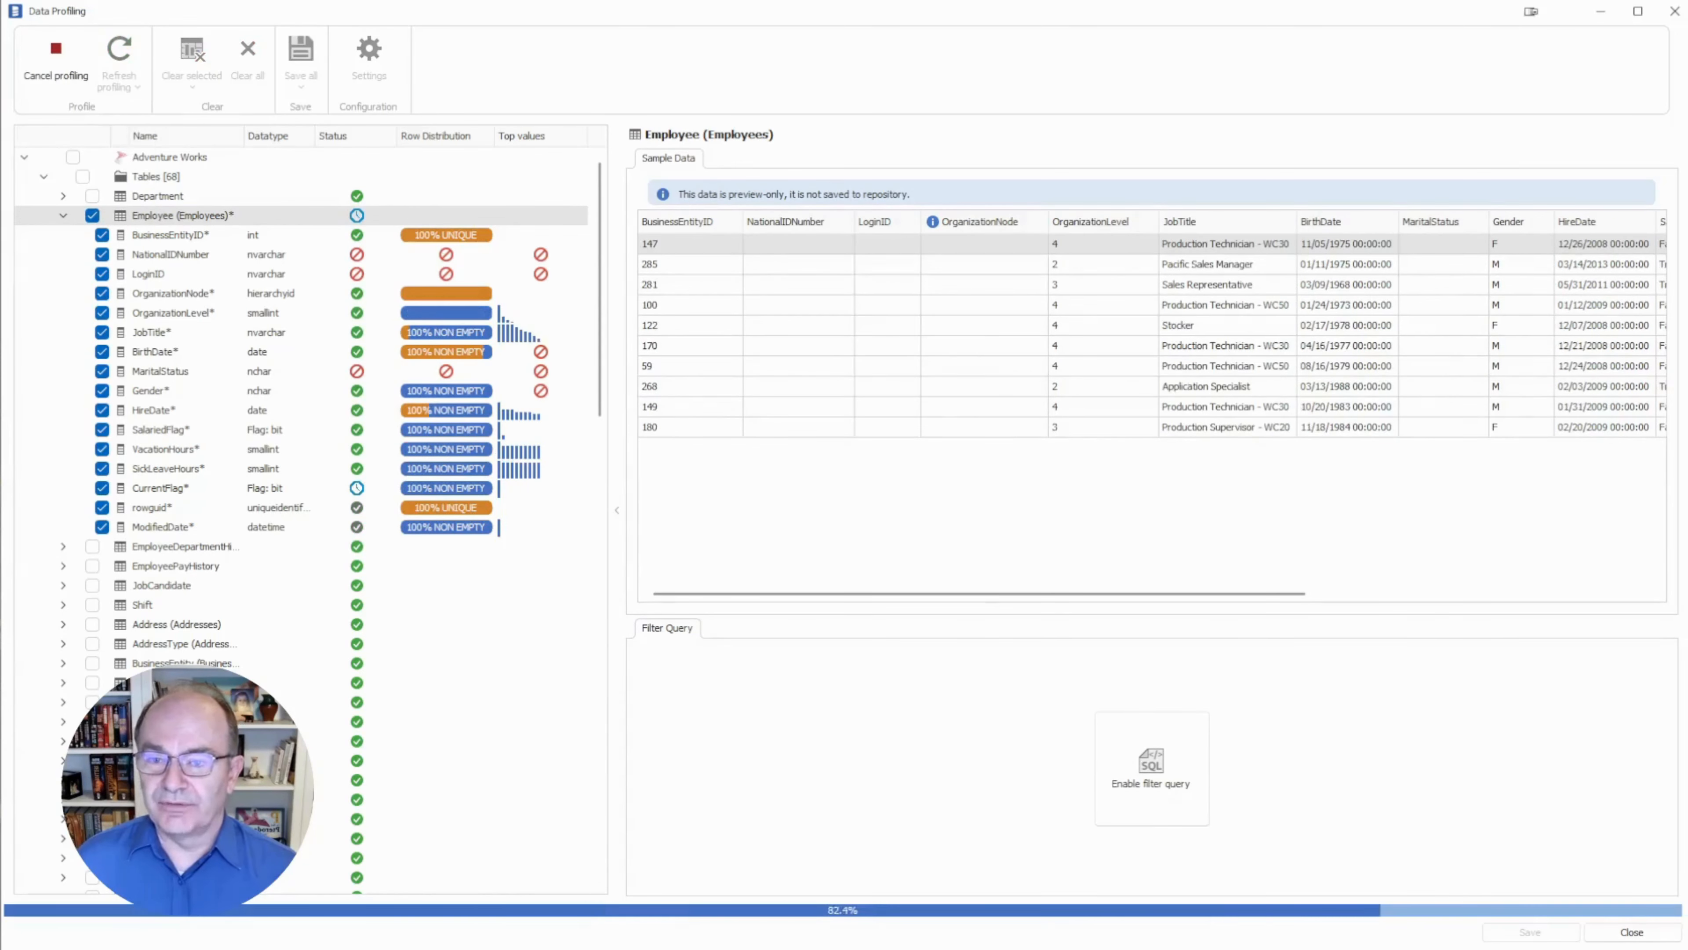
key("Return")
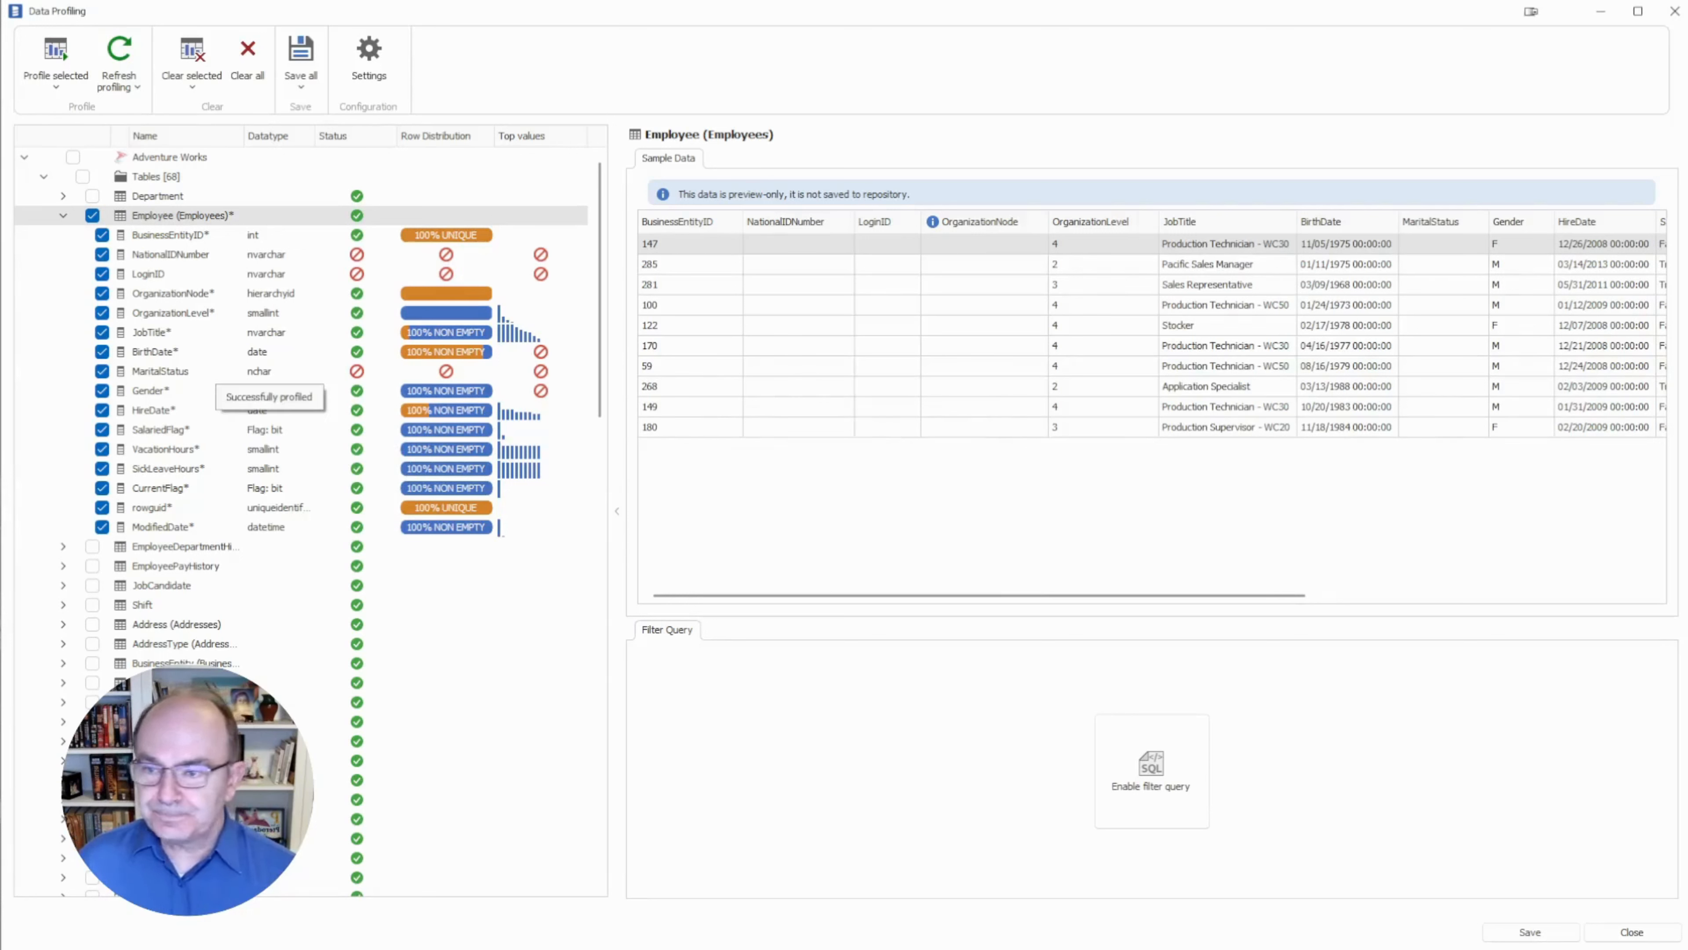
Show the JobTitle column's profile: 290 rows, 67 distinct values, led by Production Technician - WC40.
left_click(152, 332)
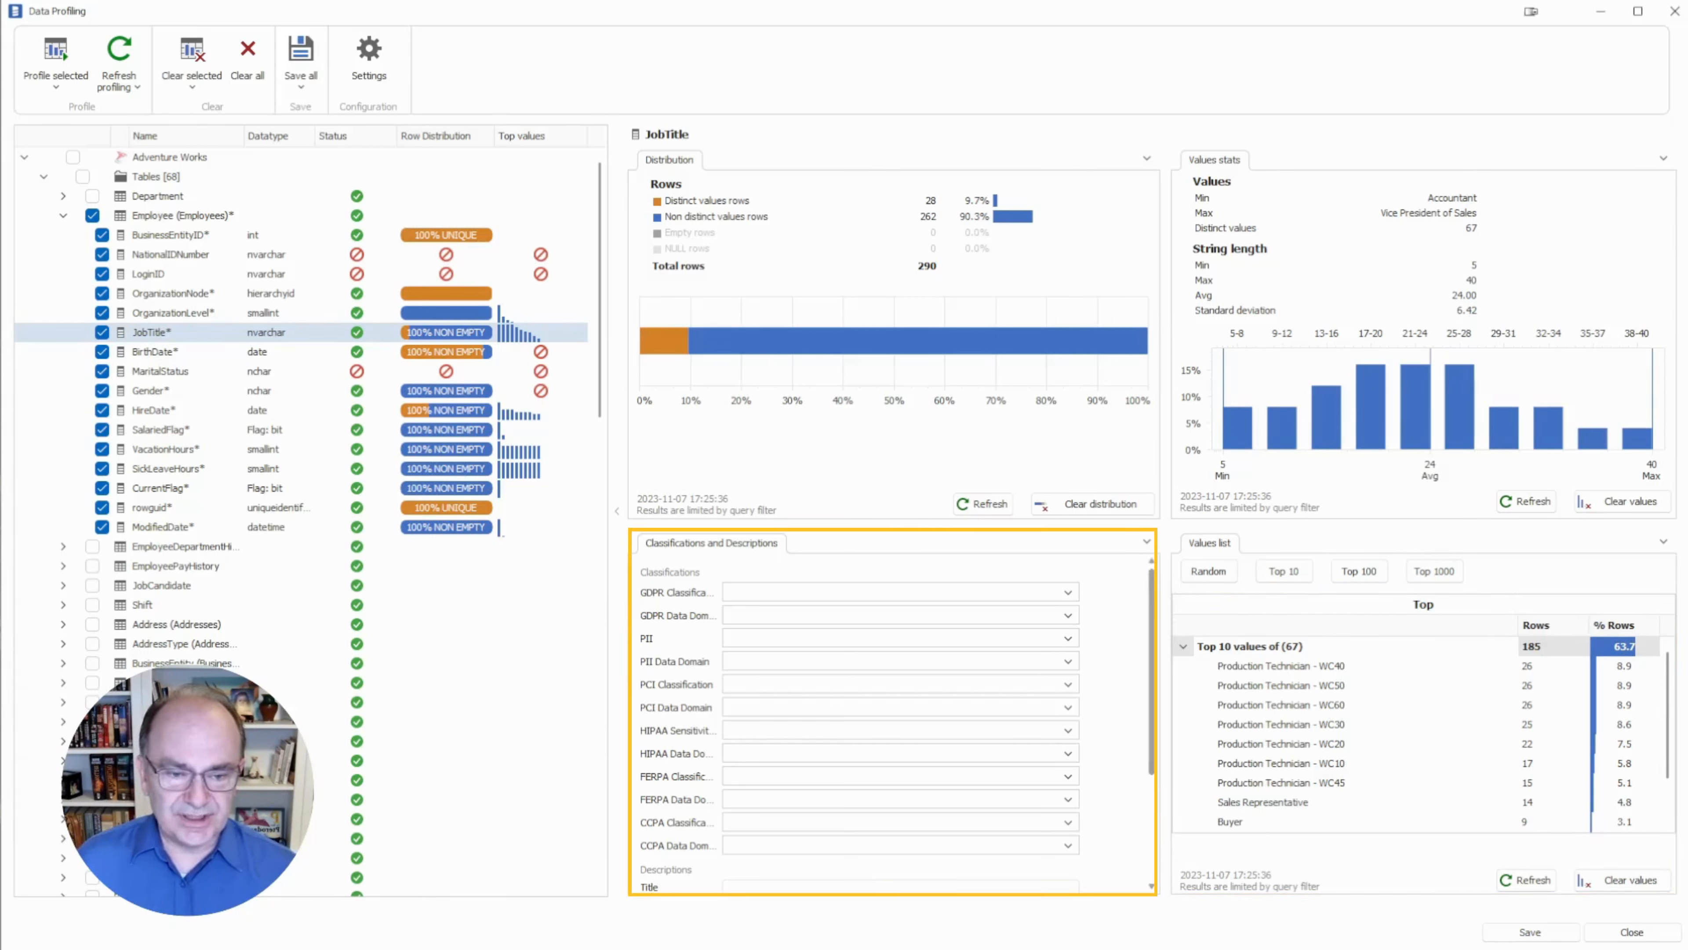
Scroll the Classifications and Descriptions panel down and select the JobTitle description text.
left_click_drag(1152, 671, 1152, 776)
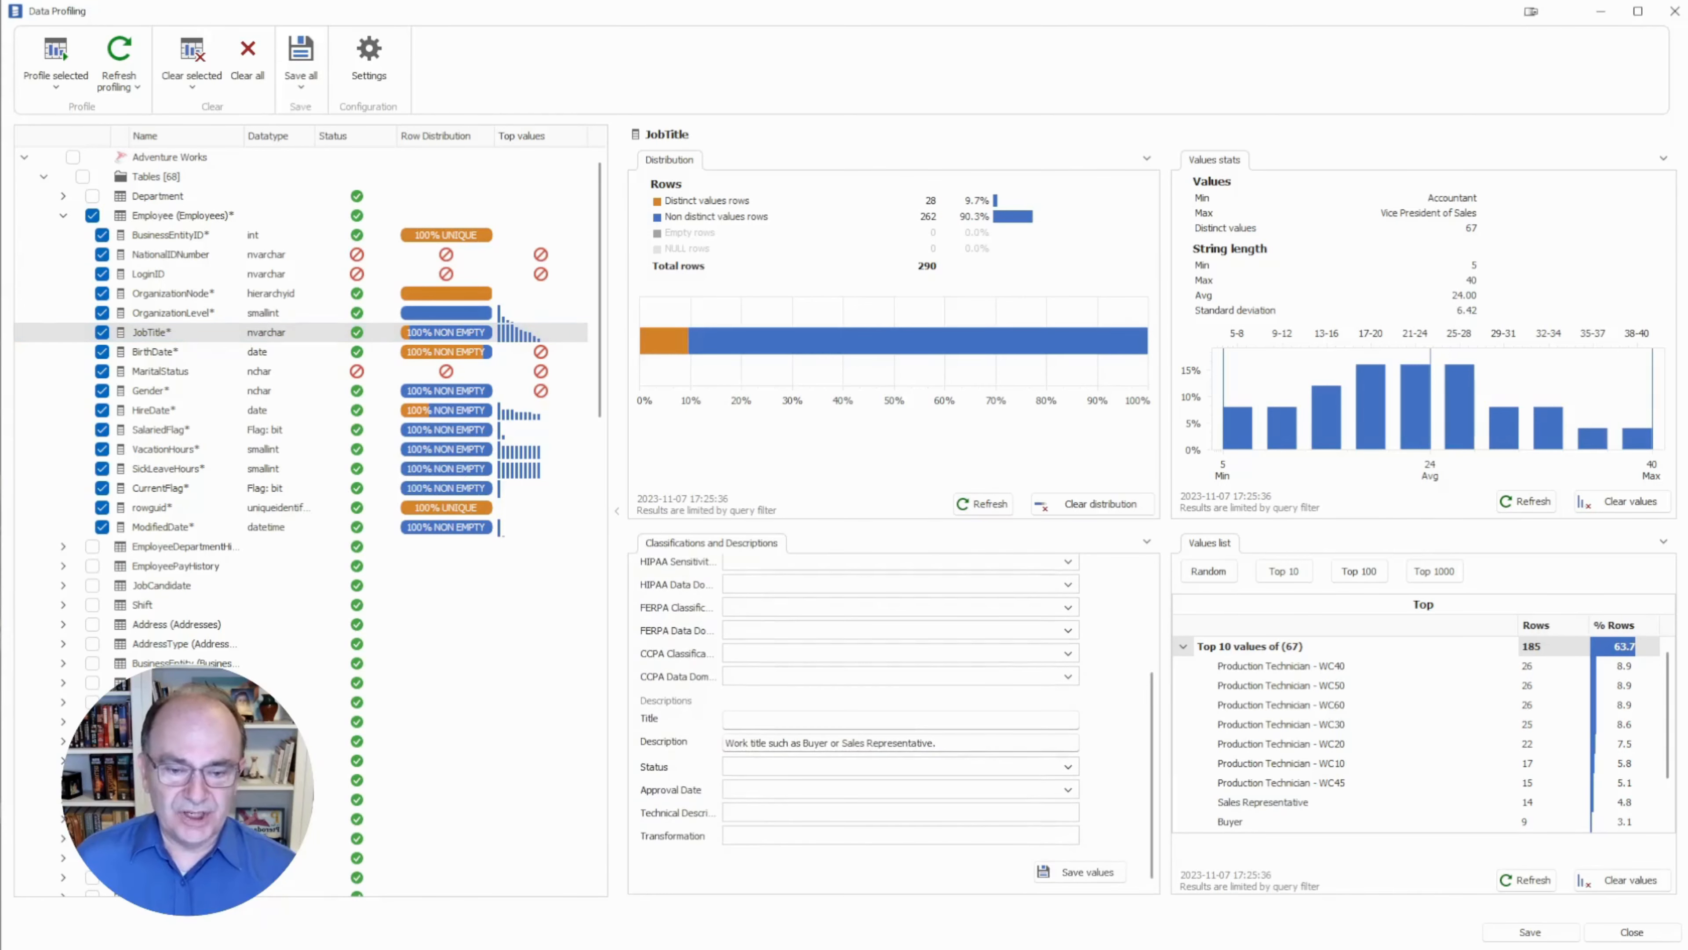
left_click_drag(943, 743, 724, 743)
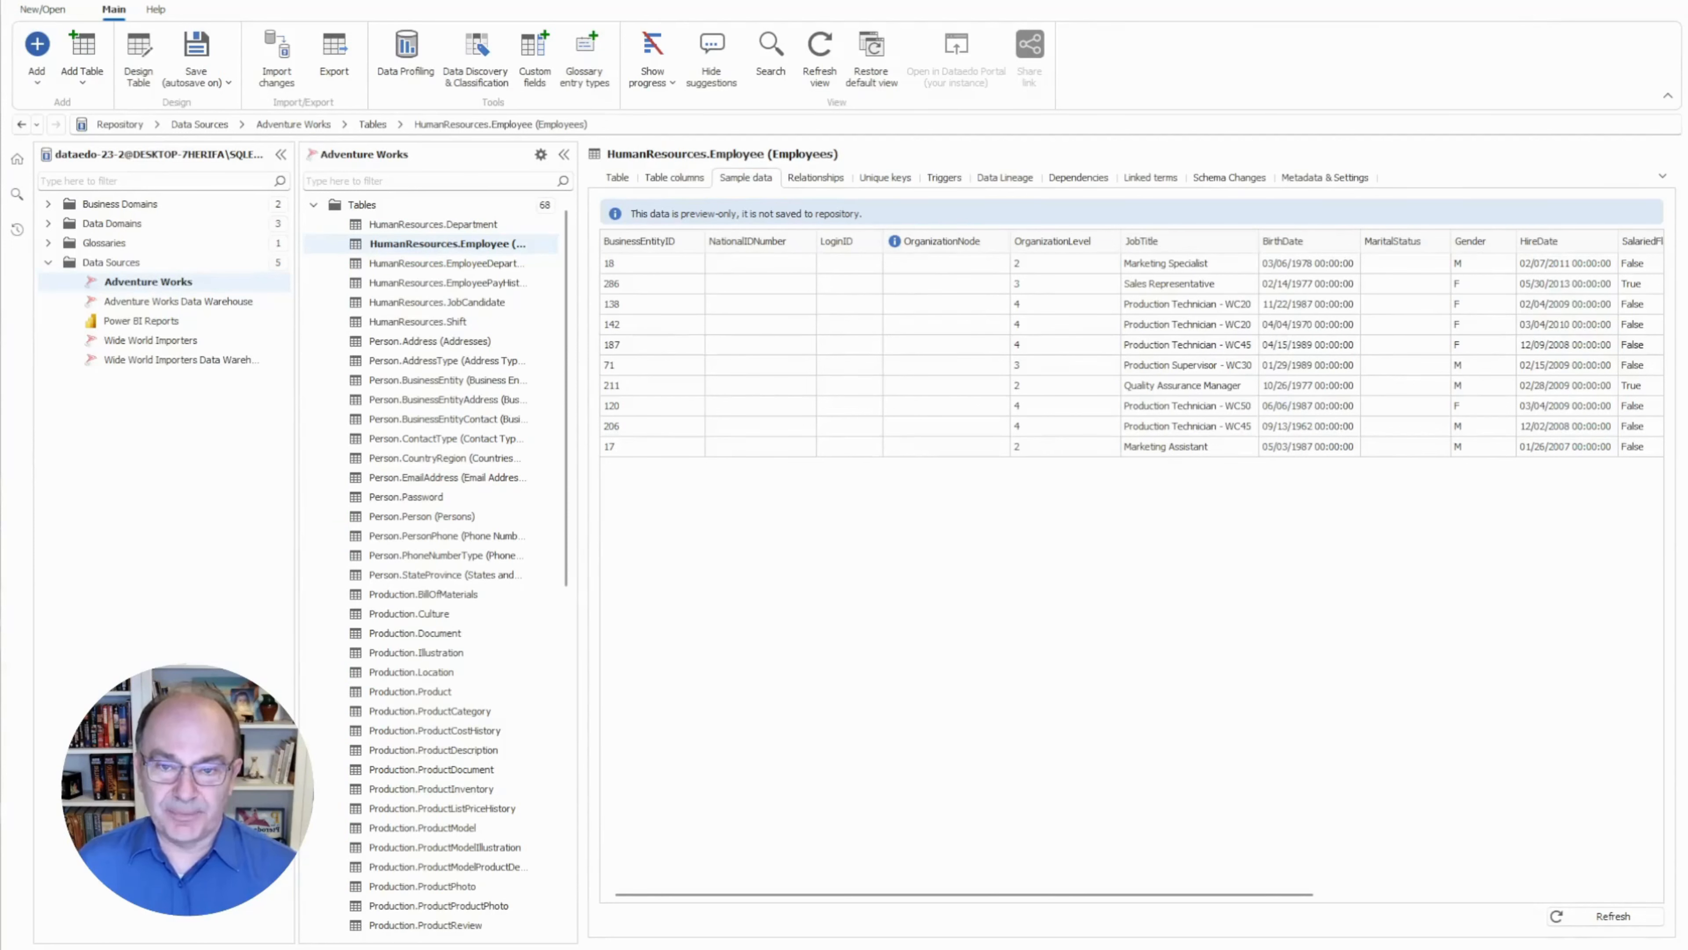
Dock the sample data on the right and show the Employee table's column list beside it.
left_click_drag(746, 178, 1163, 552)
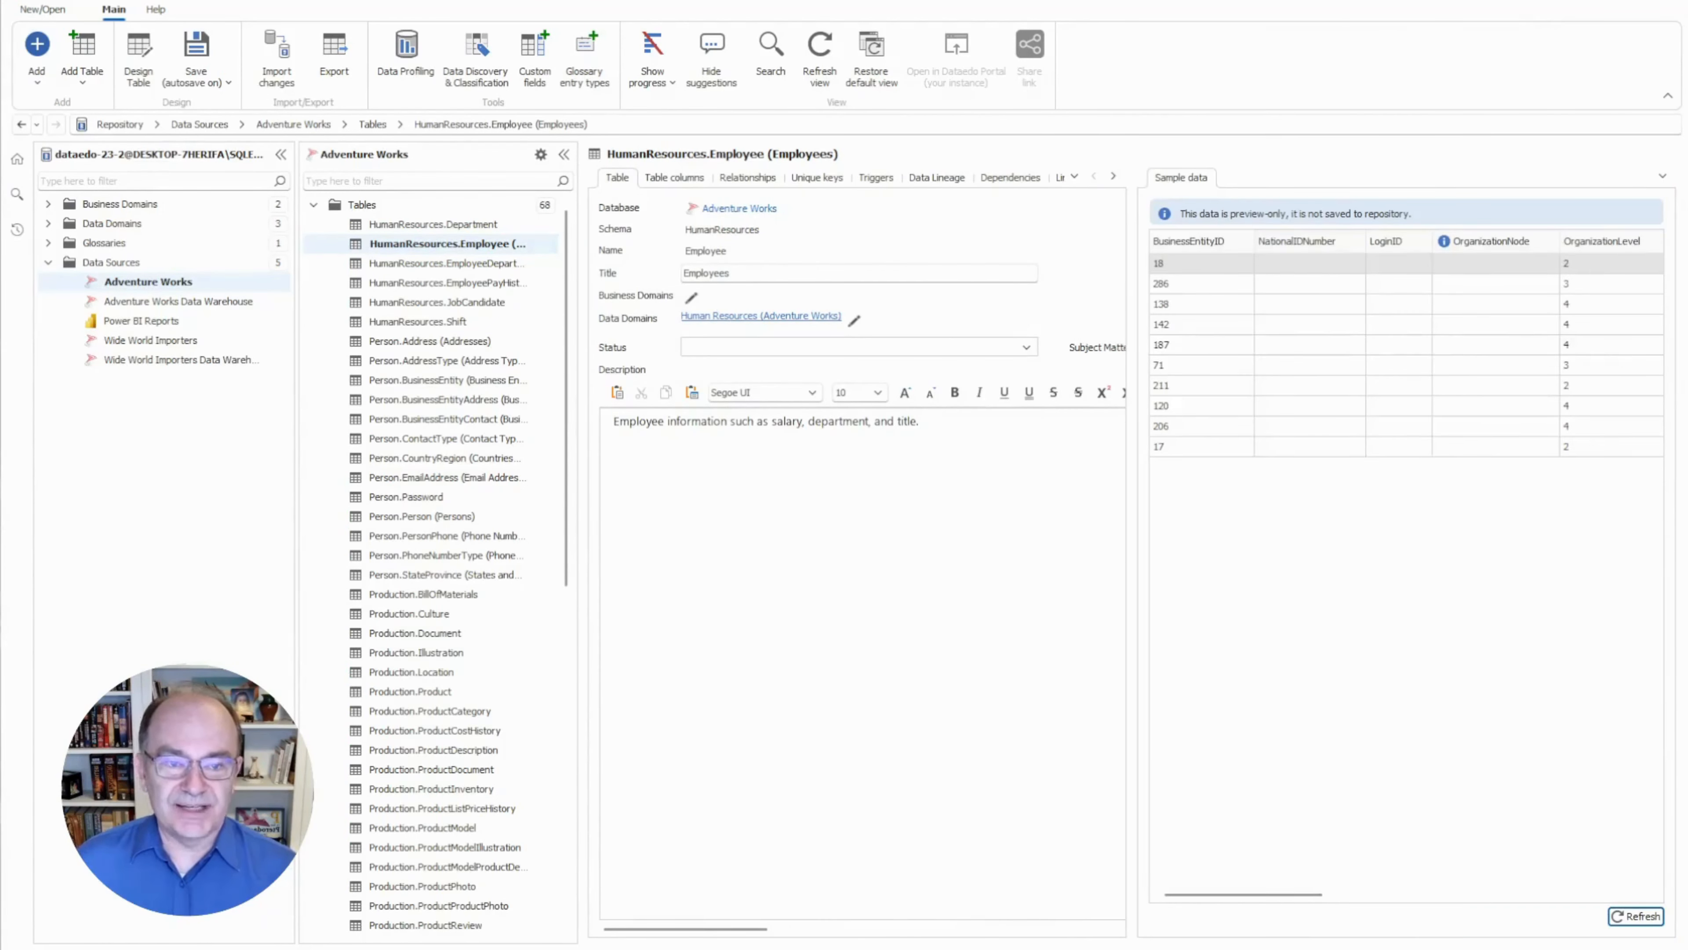
left_click(674, 178)
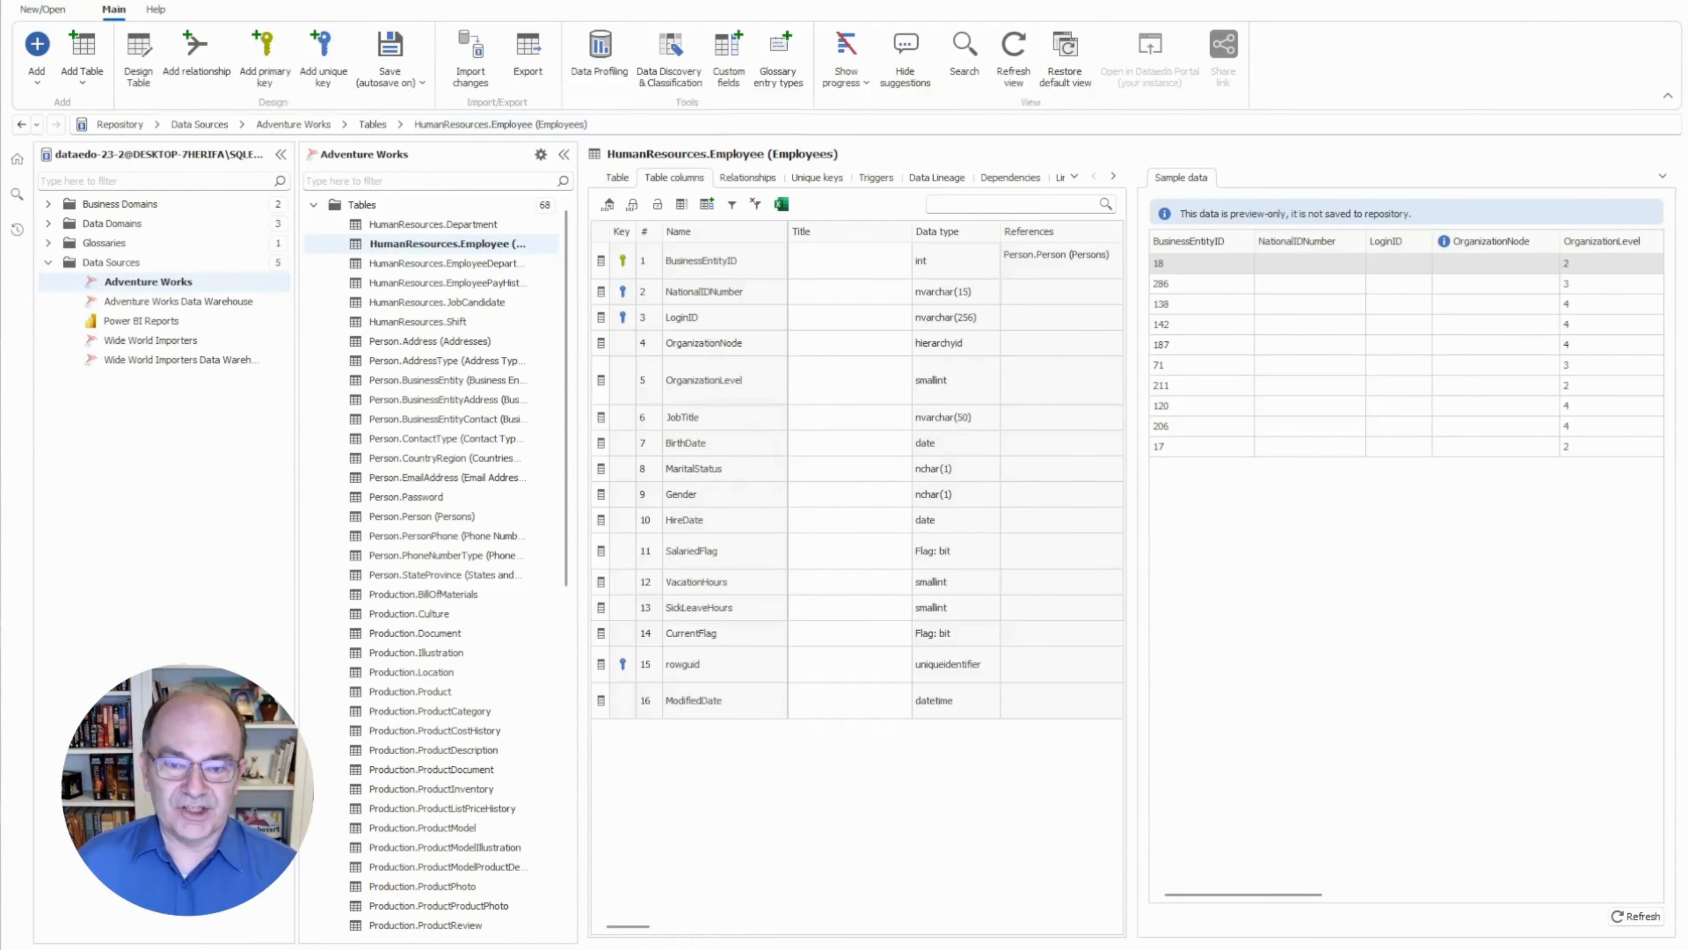
left_click_drag(628, 926, 676, 927)
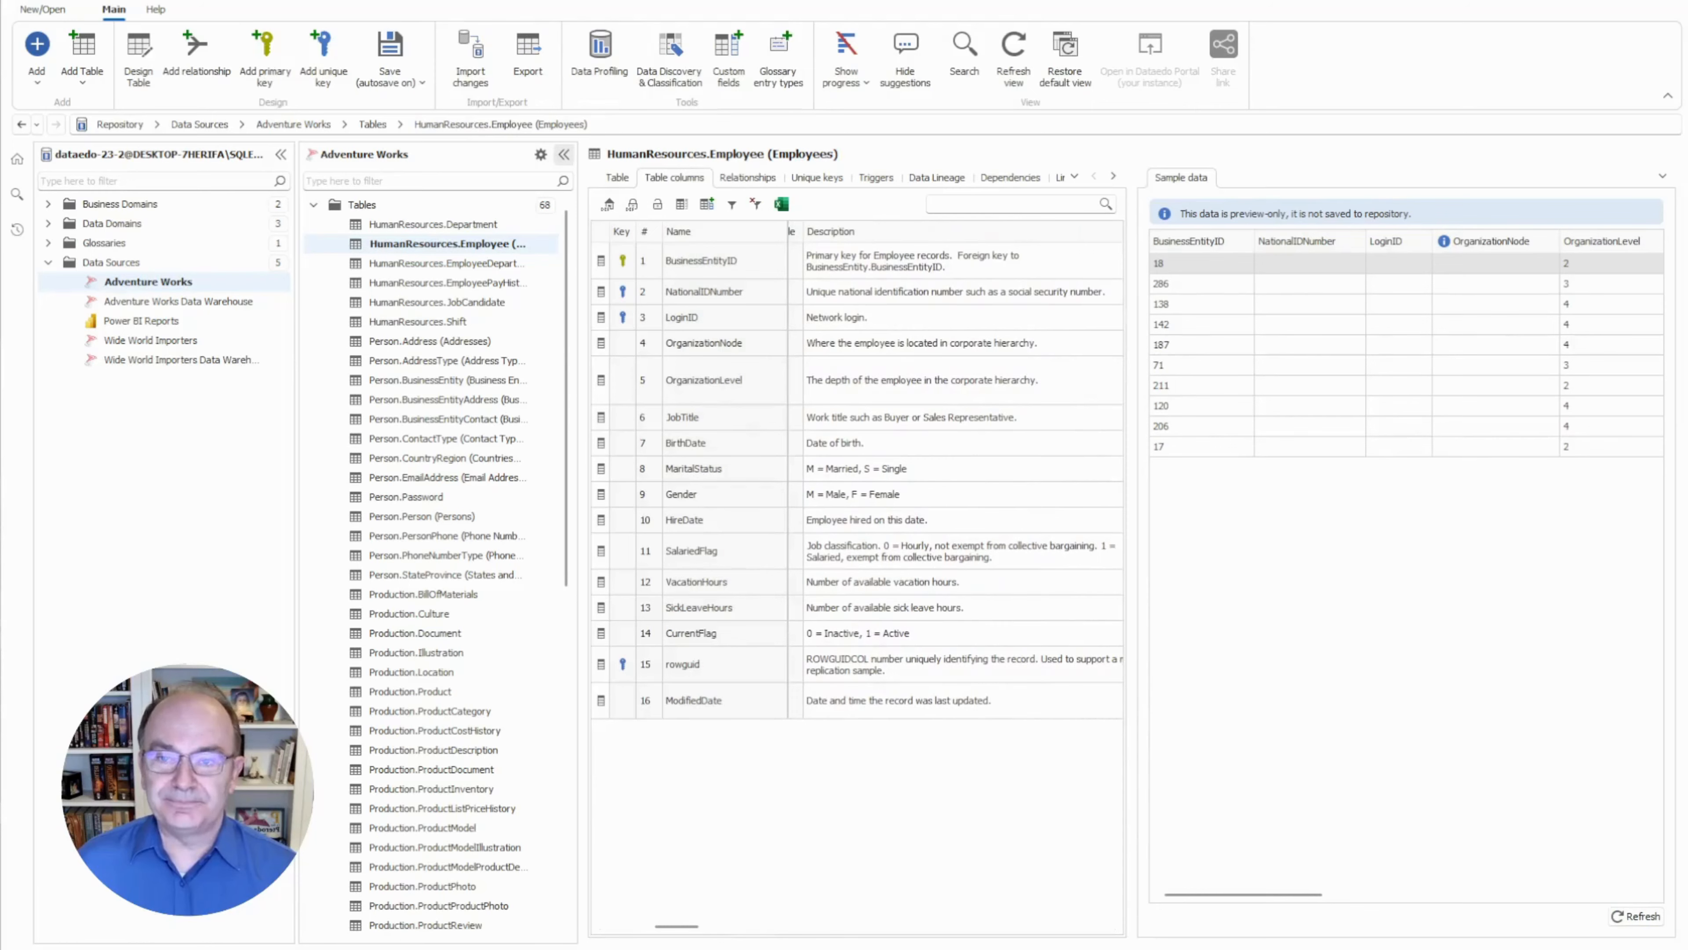
Collapse the table list and repository tree, then widen the Description column.
left_click(563, 153)
left_click(281, 154)
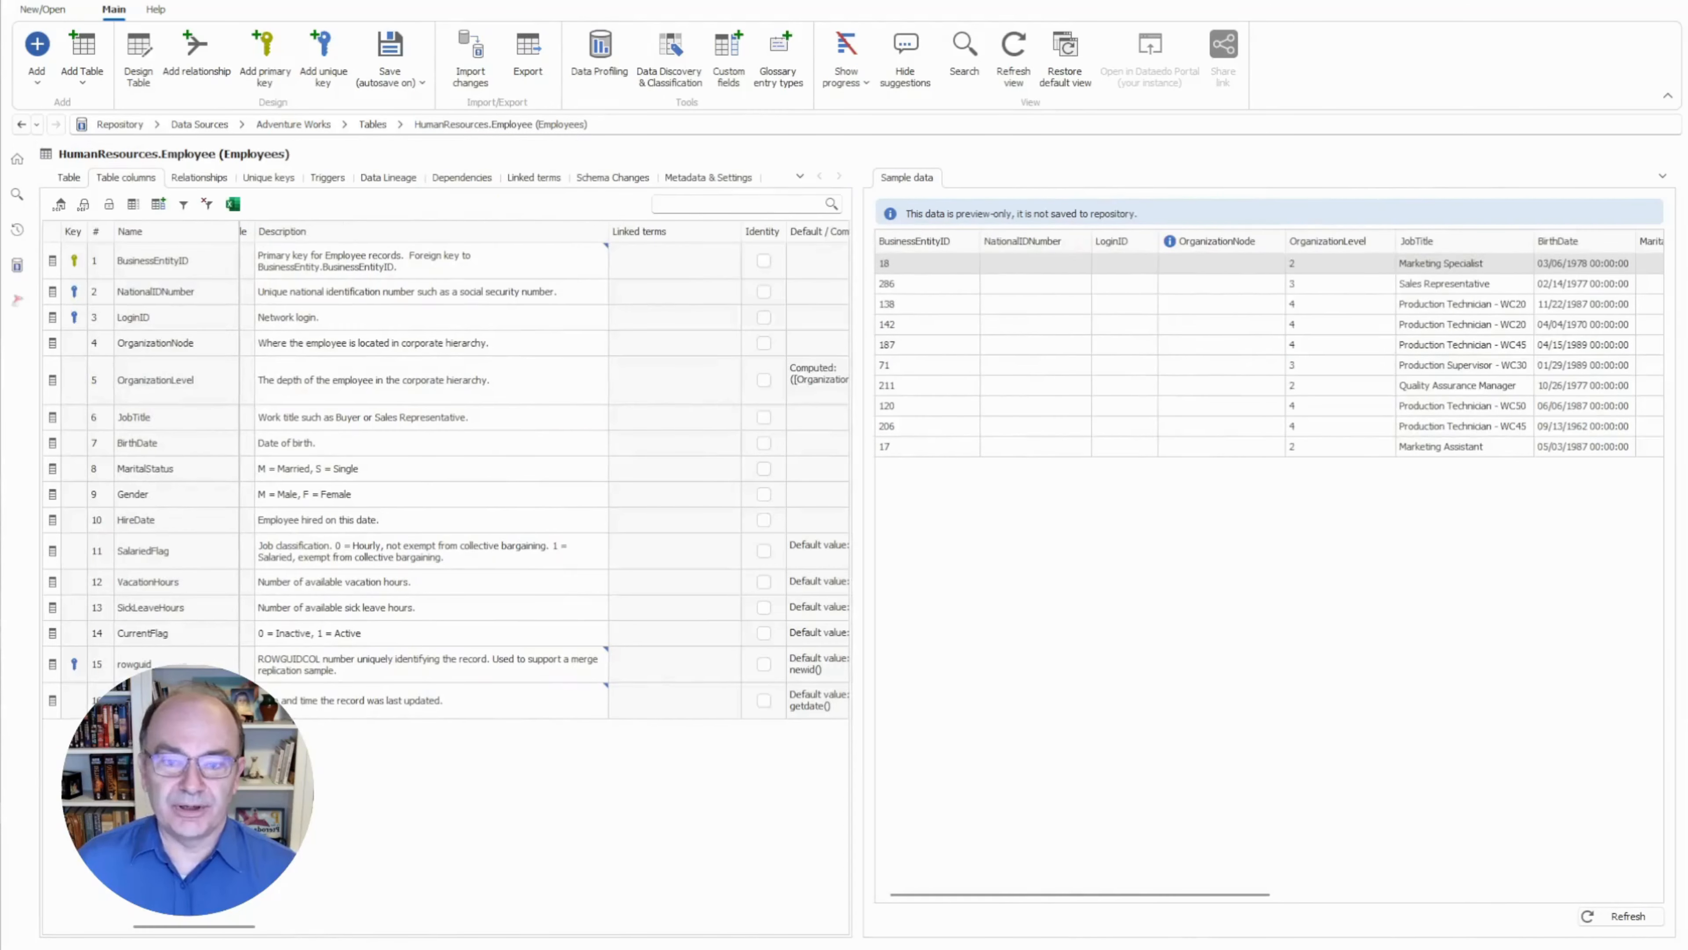
left_click_drag(608, 231, 670, 231)
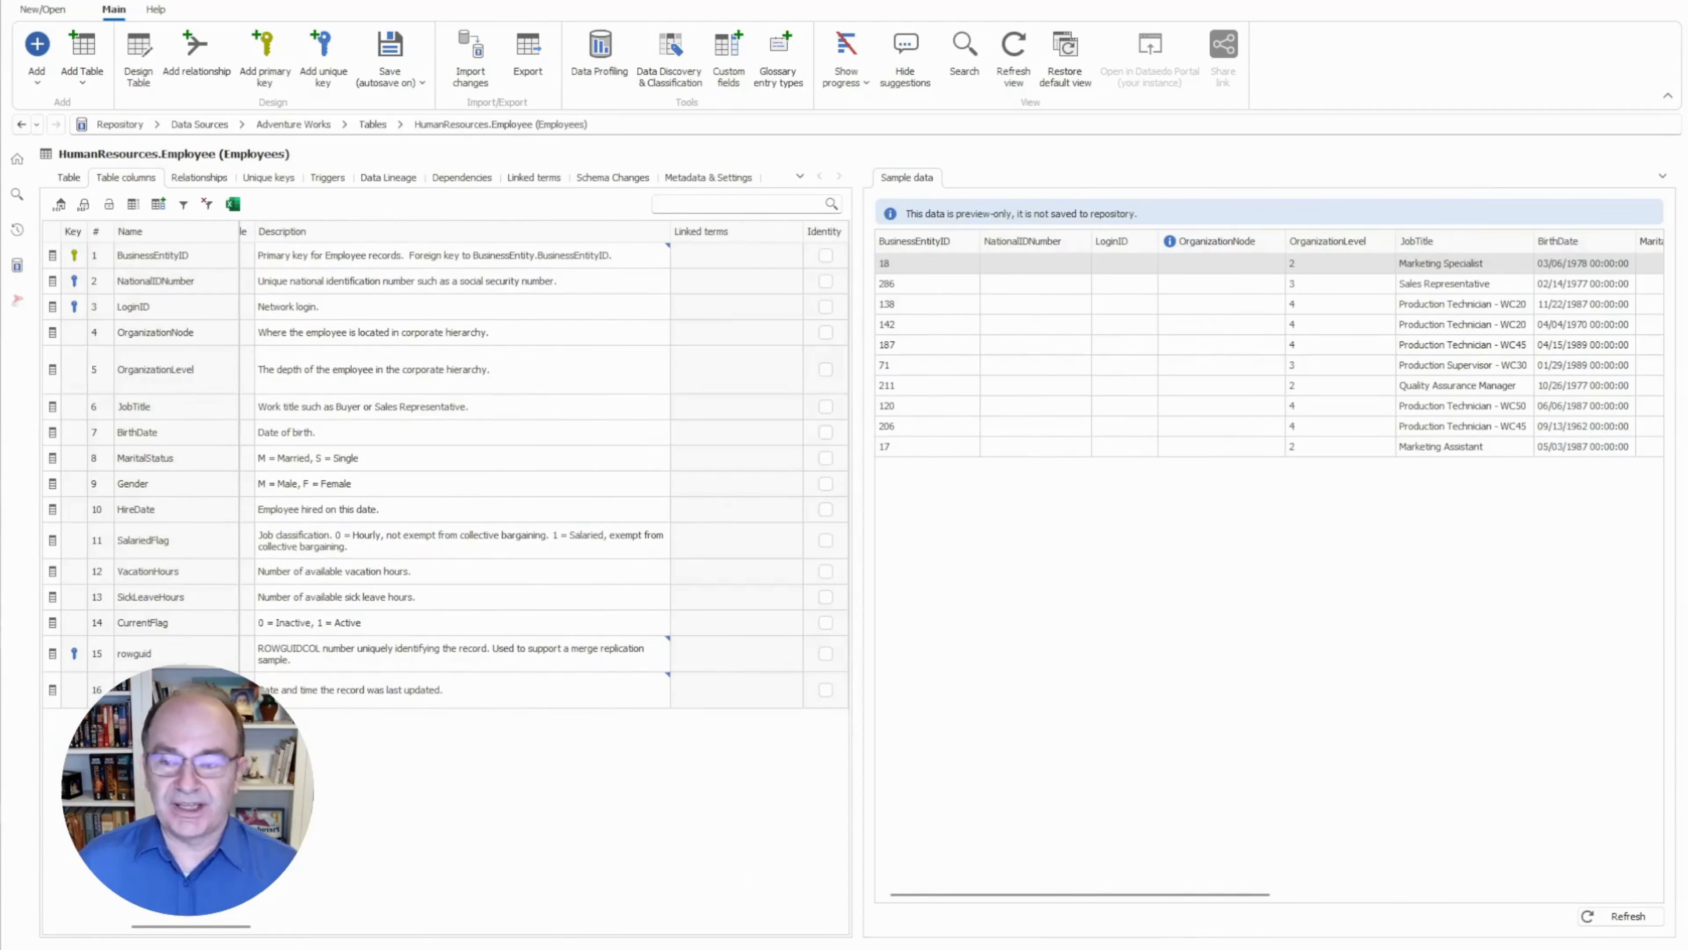